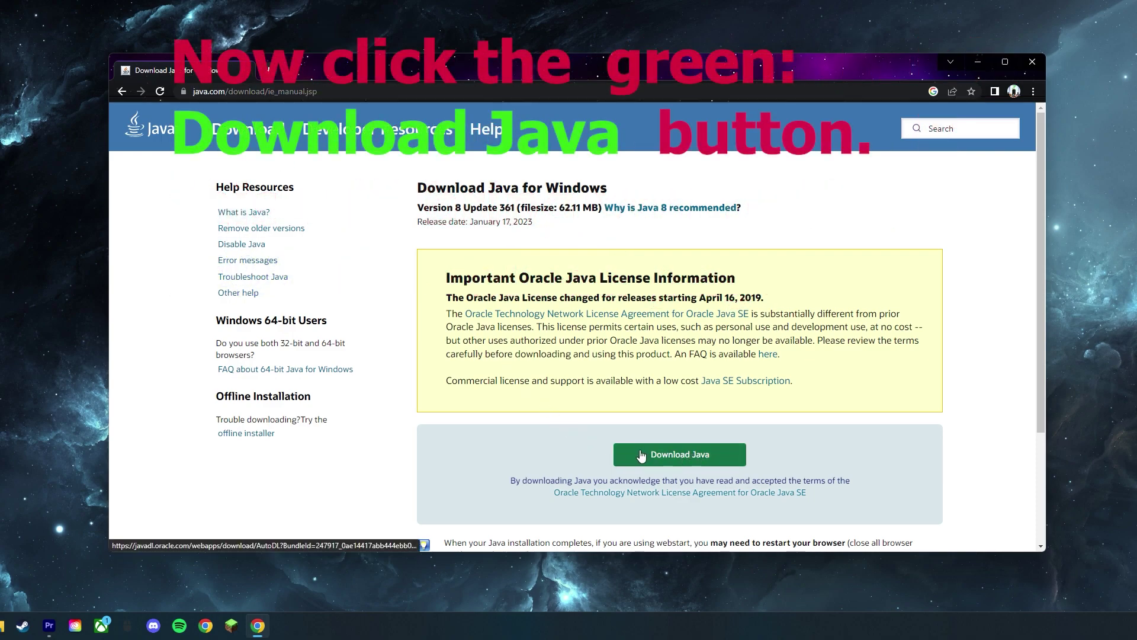
# Download the Java for Windows installer and place it on the cleared desktop
pyautogui.click(660, 455)
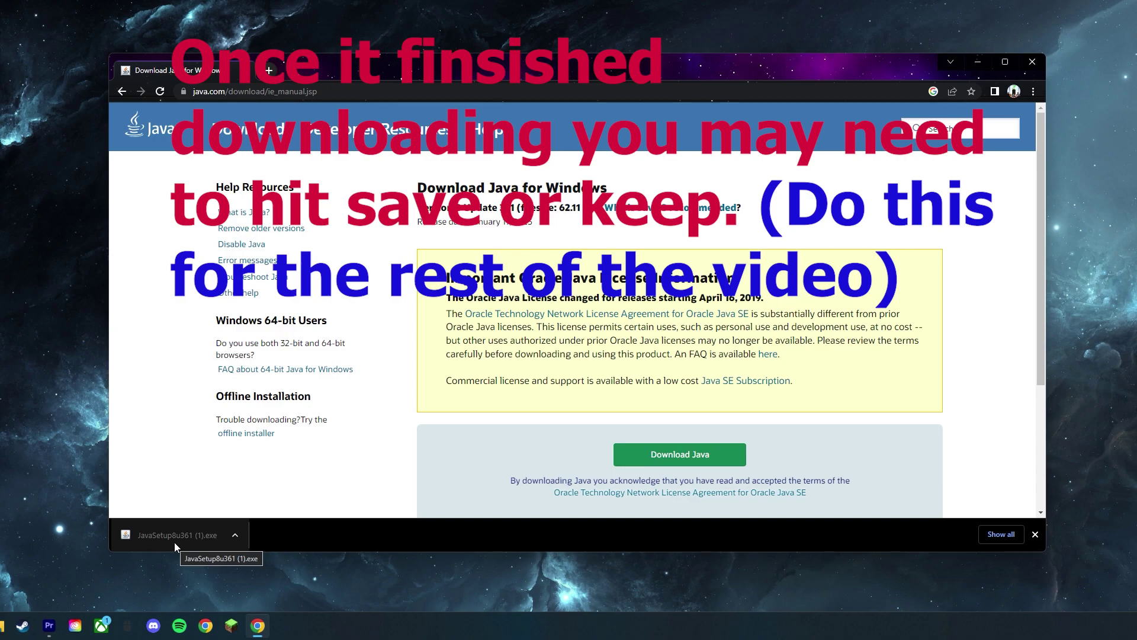
pyautogui.moveTo(175, 542); pyautogui.dragTo(84, 533)
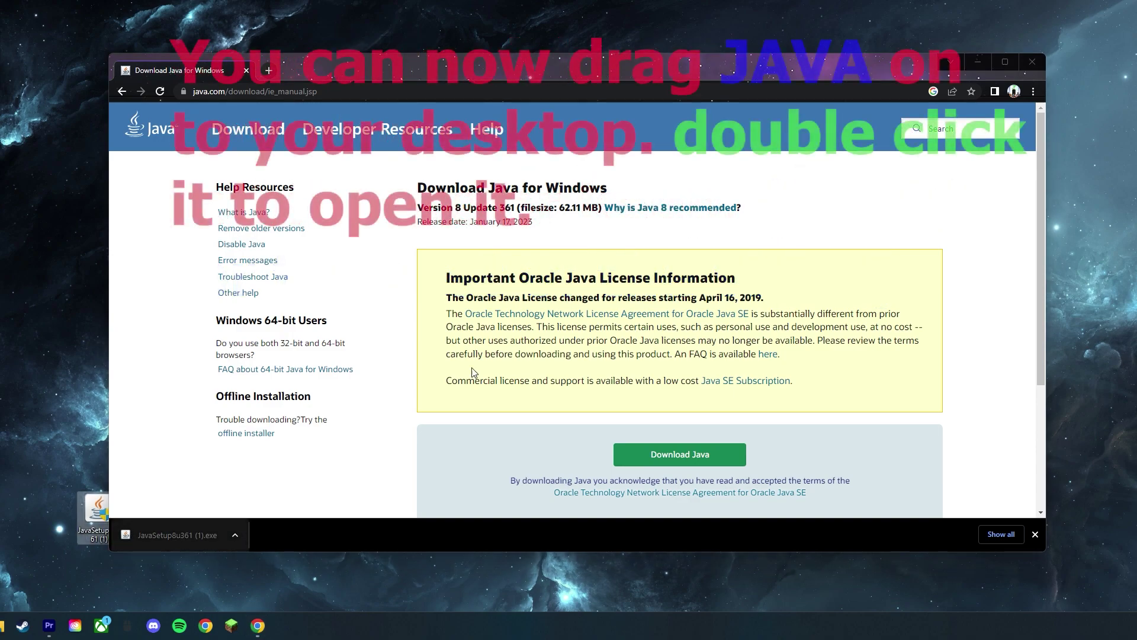
pyautogui.click(977, 62)
pyautogui.moveTo(103, 504); pyautogui.dragTo(549, 317)
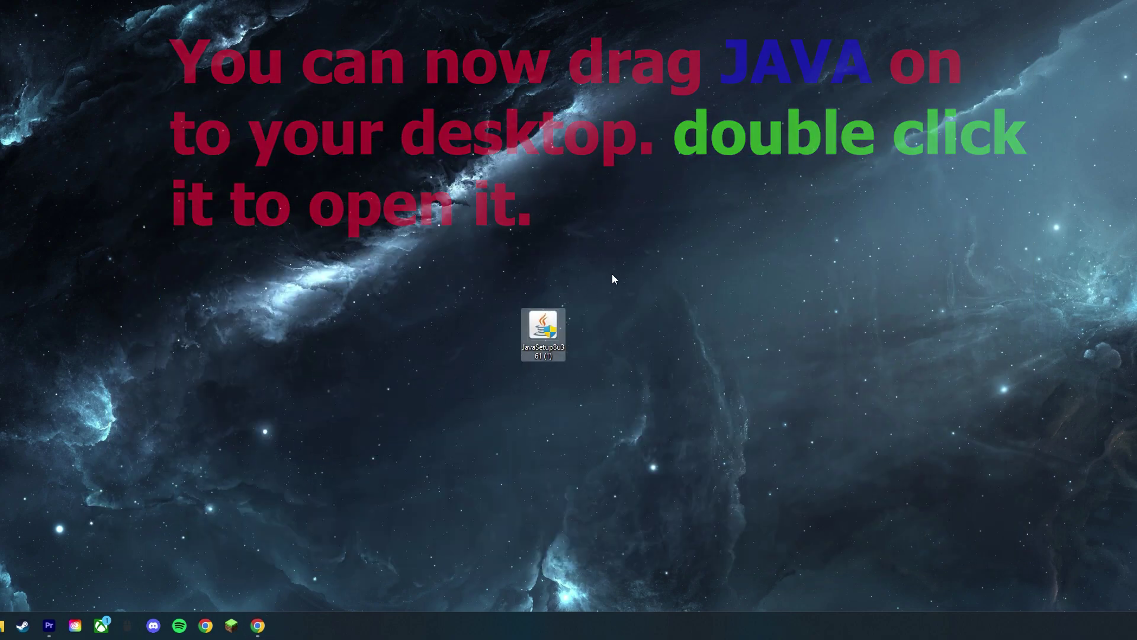
# Install Java from the desktop installer, allowing it to make changes, and move the installer file to the Recycle Bin
pyautogui.doubleClick(547, 337)
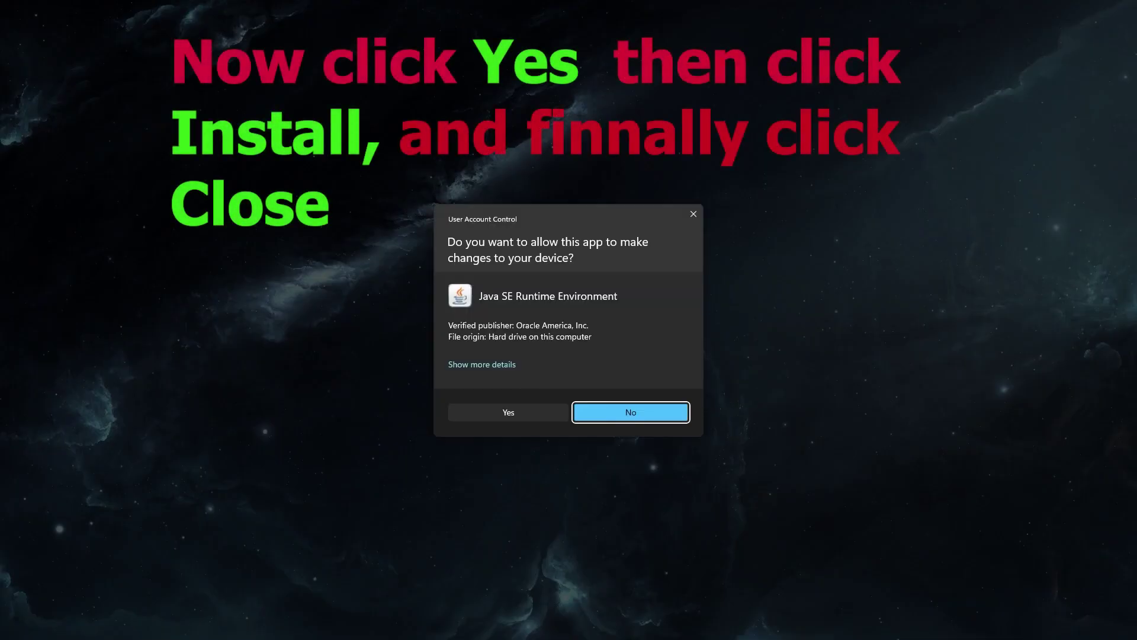
pyautogui.click(512, 415)
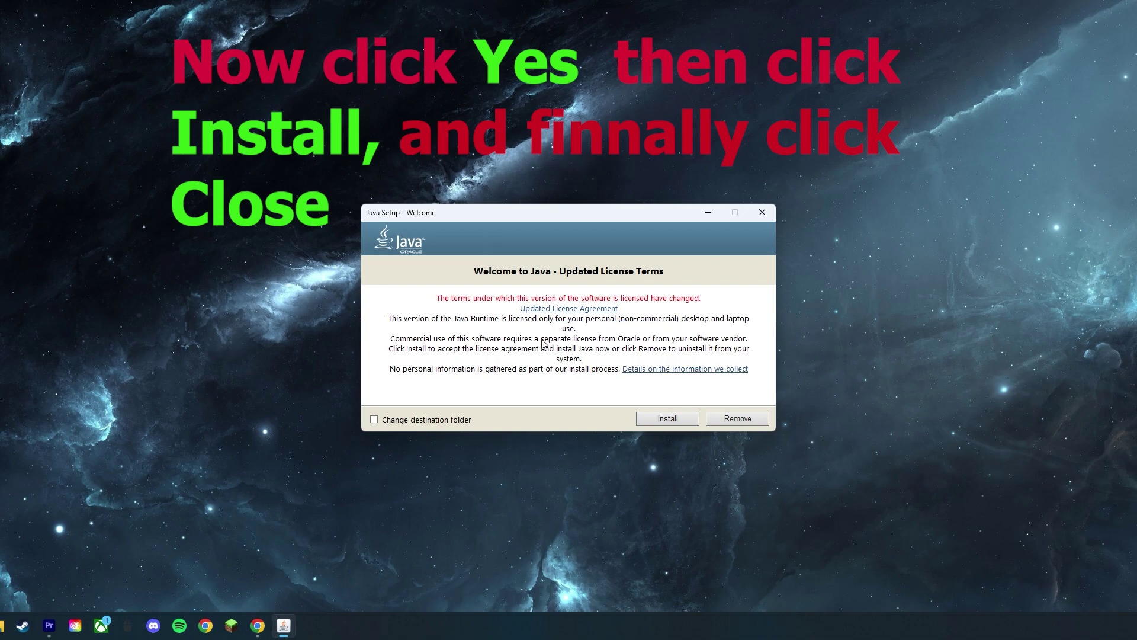
pyautogui.click(655, 420)
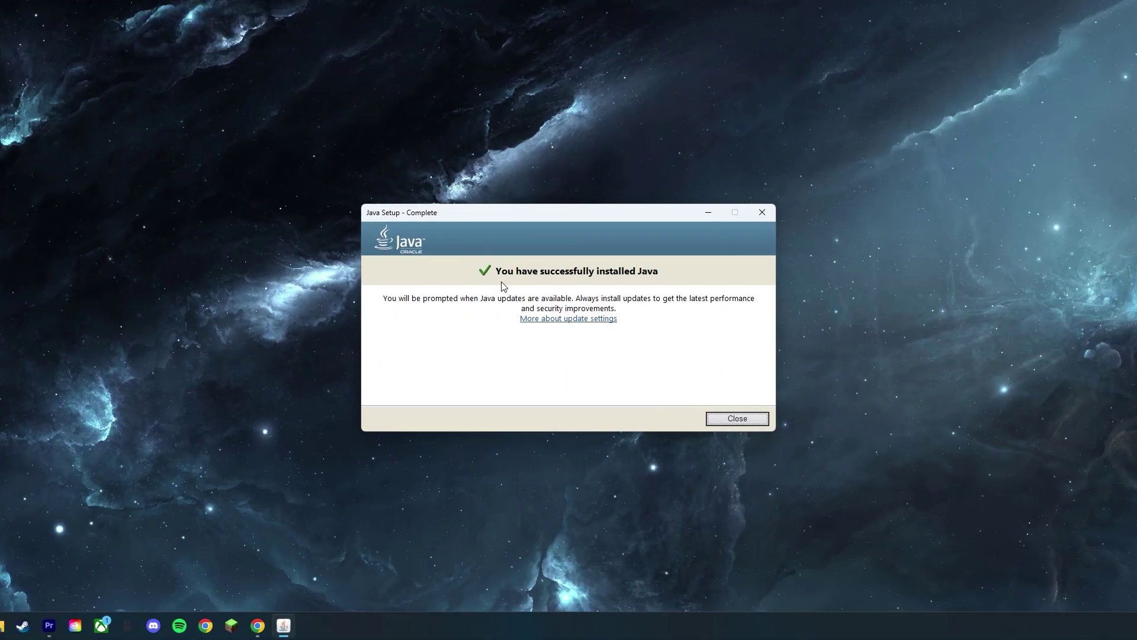
pyautogui.click(727, 418)
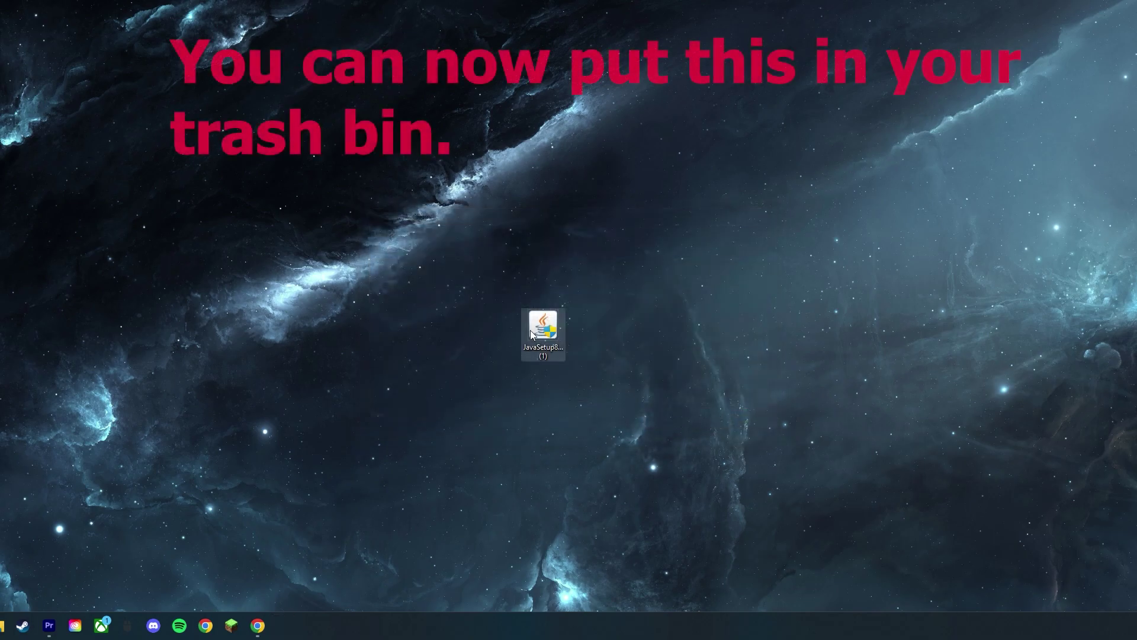
pyautogui.moveTo(531, 334); pyautogui.dragTo(900, 516)
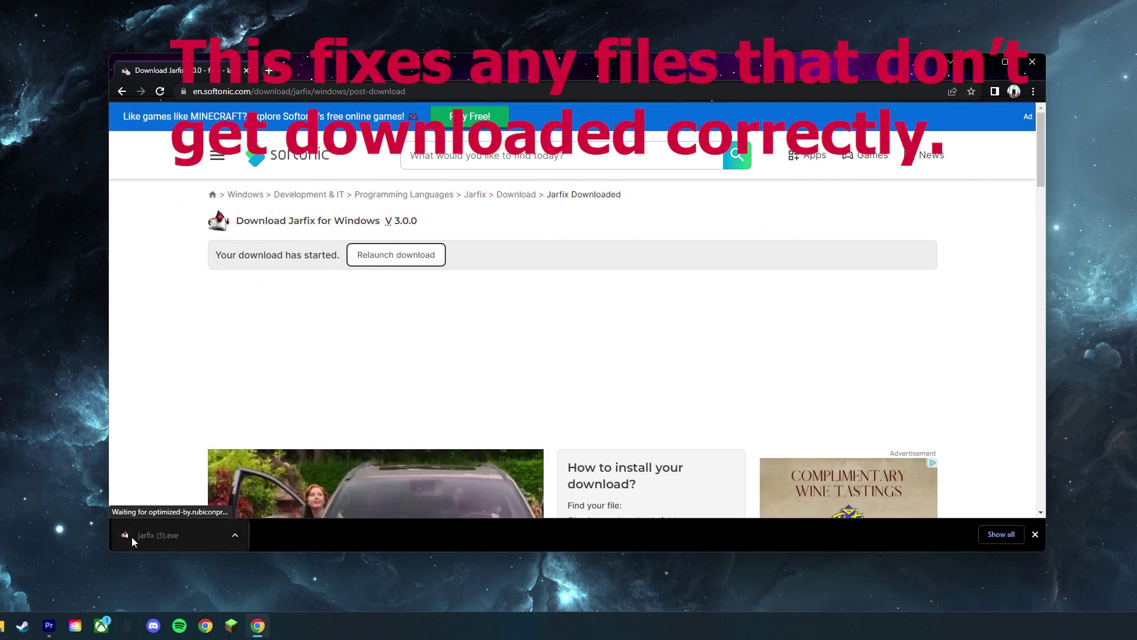
# Place the downloaded jarfix (5).exe on the desktop and close the Softonic download page
pyautogui.moveTo(175, 536); pyautogui.dragTo(80, 445)
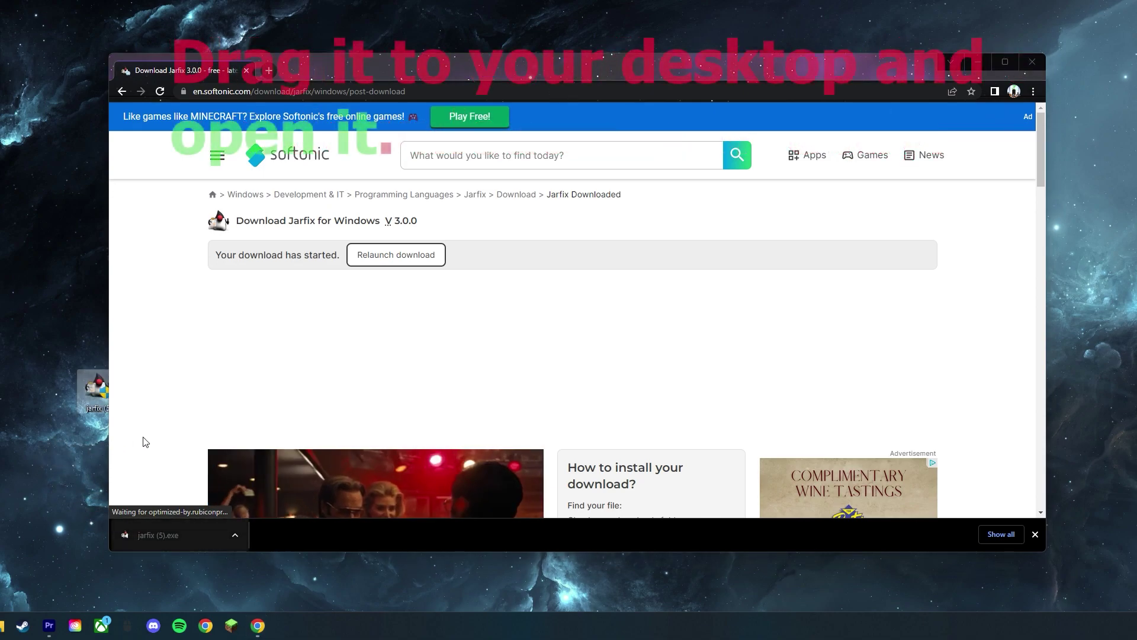
pyautogui.click(1030, 64)
pyautogui.moveTo(98, 387); pyautogui.dragTo(521, 308)
# Run jarfix (5).exe with permission to make changes and dismiss its registration message
pyautogui.doubleClick(541, 317)
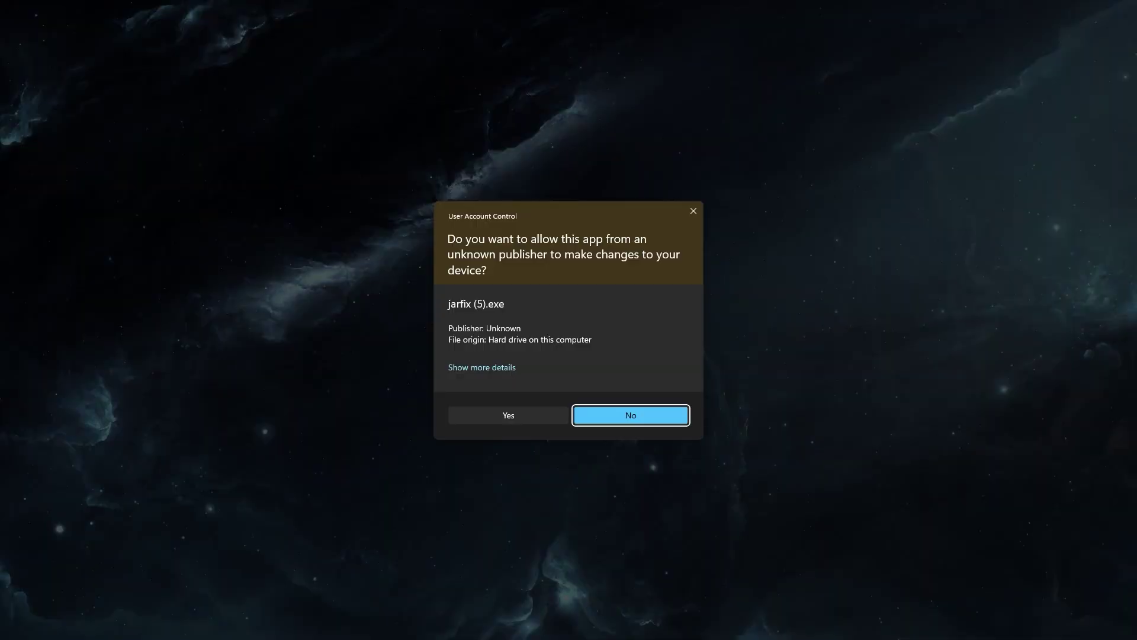
pyautogui.click(524, 413)
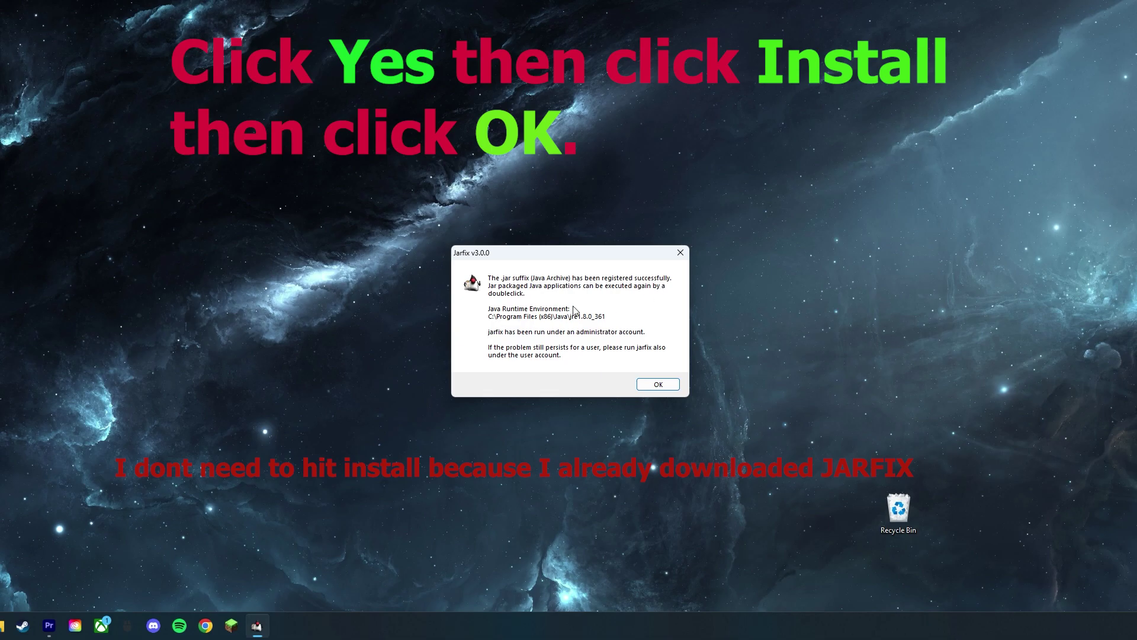
pyautogui.click(658, 385)
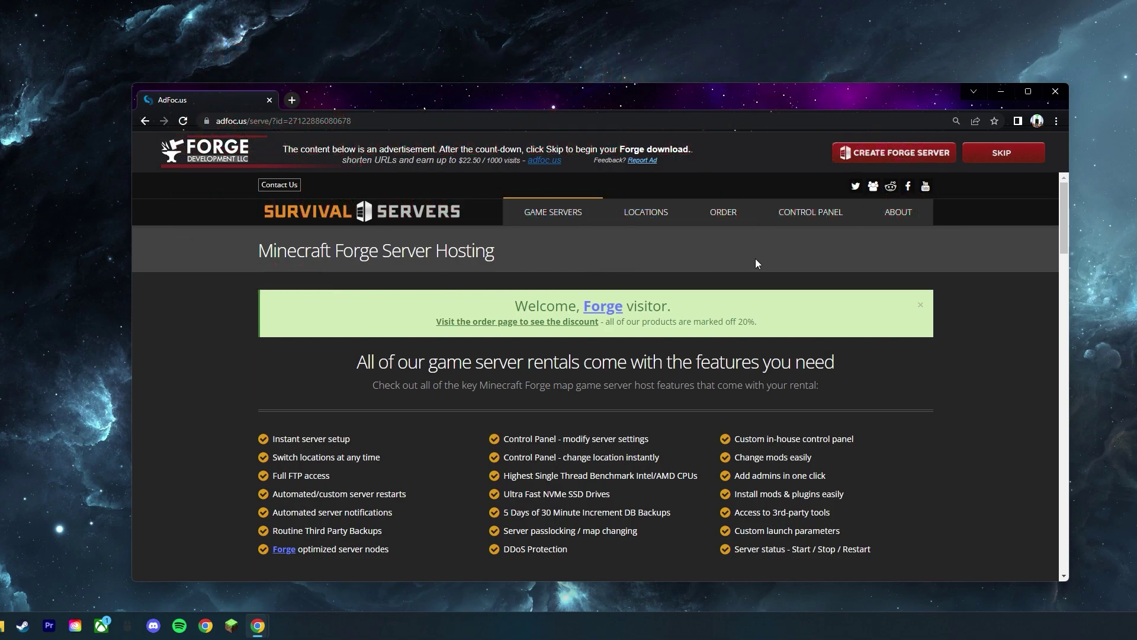
# Skip the advertisement to download the Forge 1.19.2-43.2.4 installer and place the file on the desktop
pyautogui.click(997, 154)
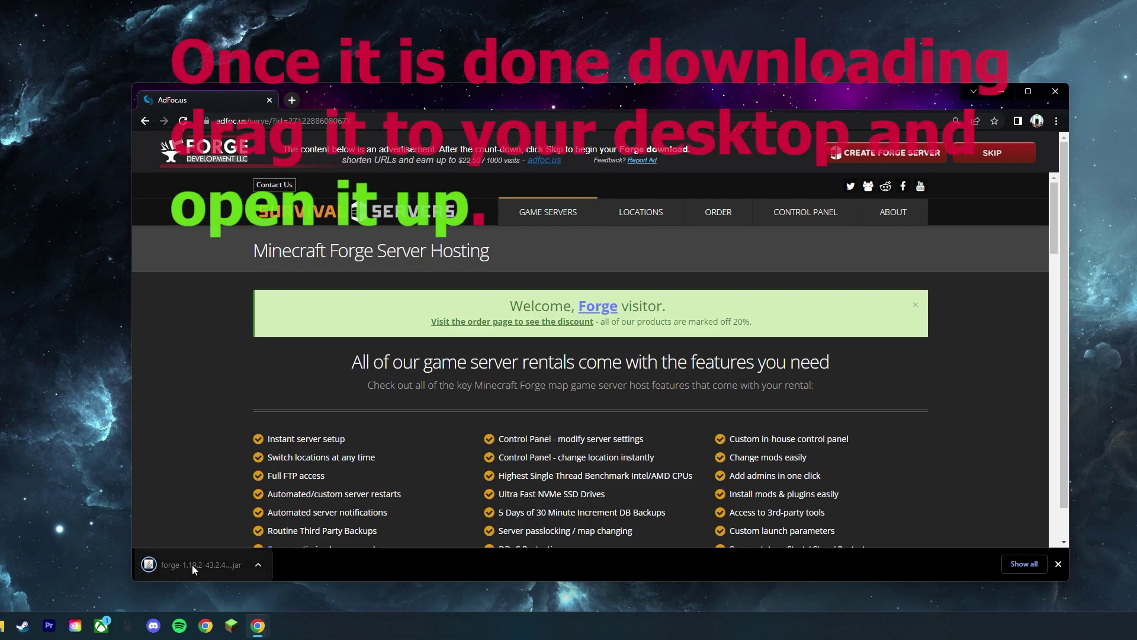
pyautogui.click(258, 565)
pyautogui.click(259, 566)
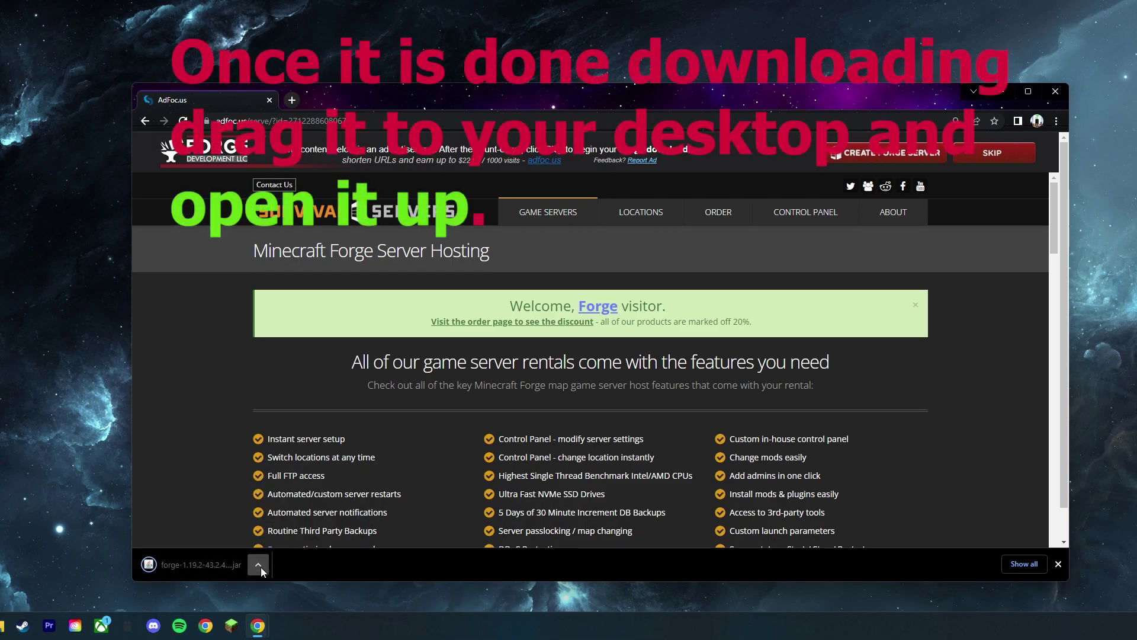
pyautogui.moveTo(210, 568); pyautogui.dragTo(100, 456)
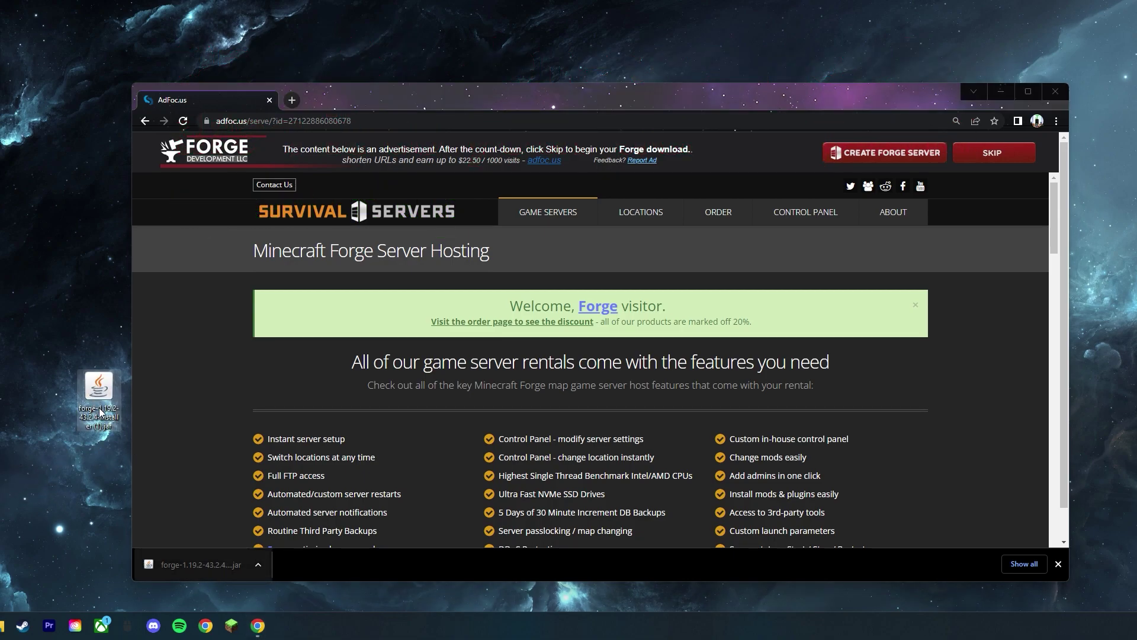
pyautogui.moveTo(110, 408); pyautogui.dragTo(64, 471)
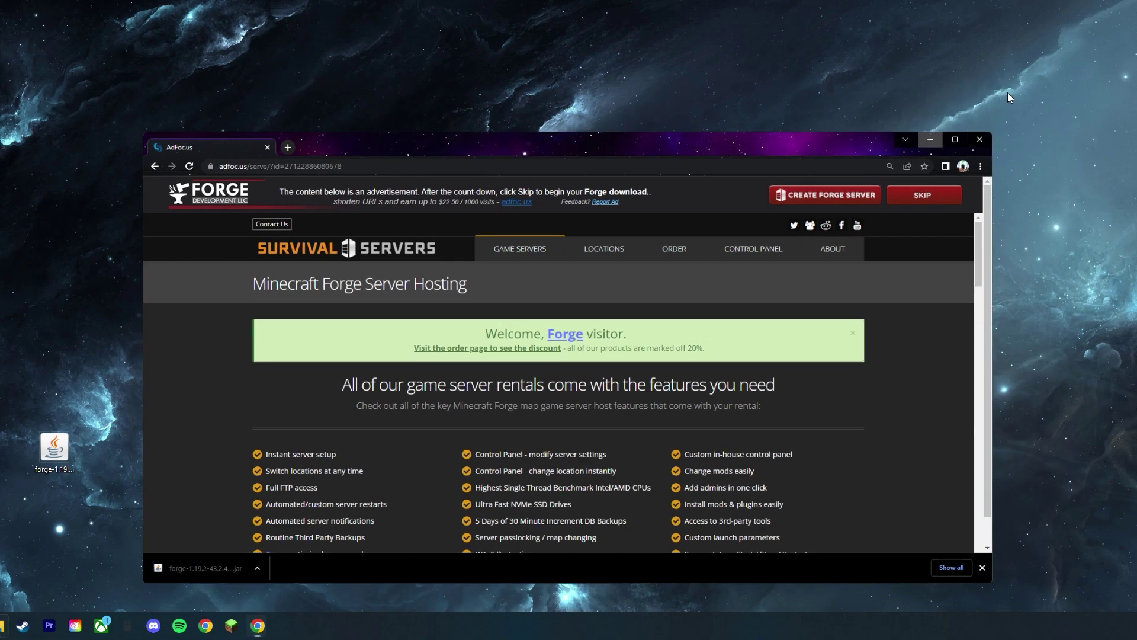
pyautogui.click(1007, 93)
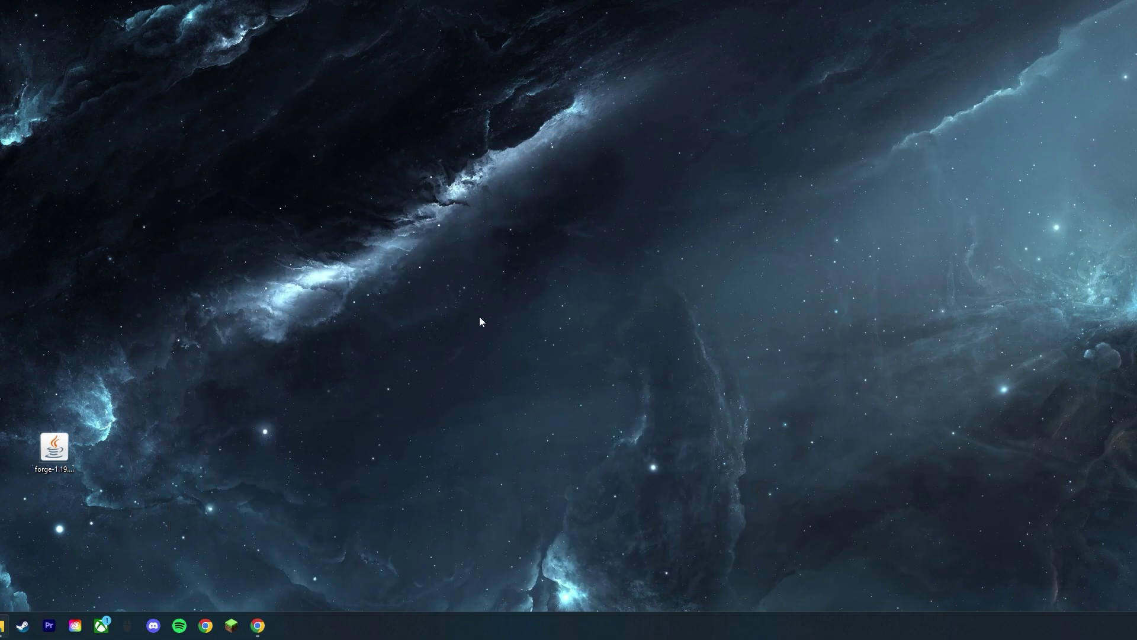
# Install the Forge 1.19.2-43.2.4 client into the .minecraft folder using the desktop installer
pyautogui.doubleClick(59, 454)
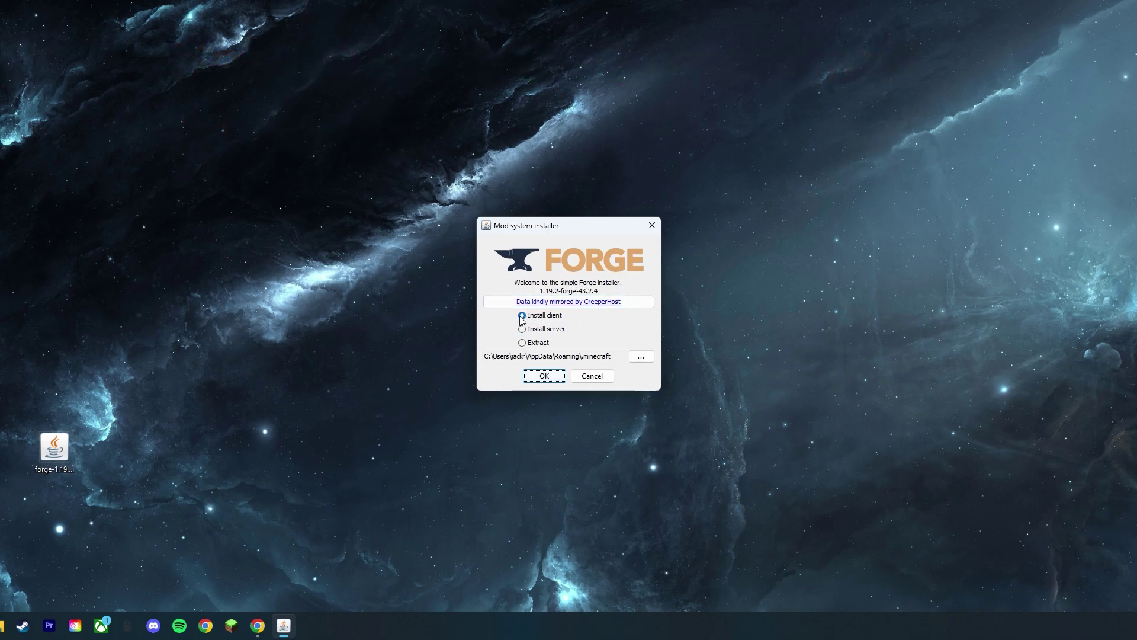
pyautogui.click(545, 376)
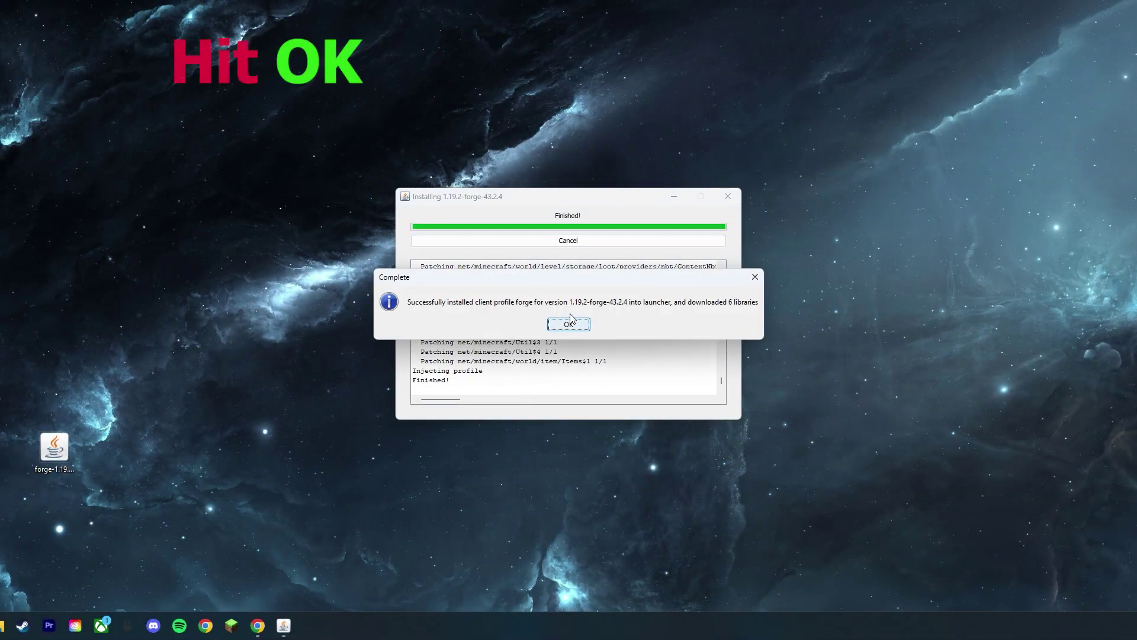
pyautogui.click(568, 324)
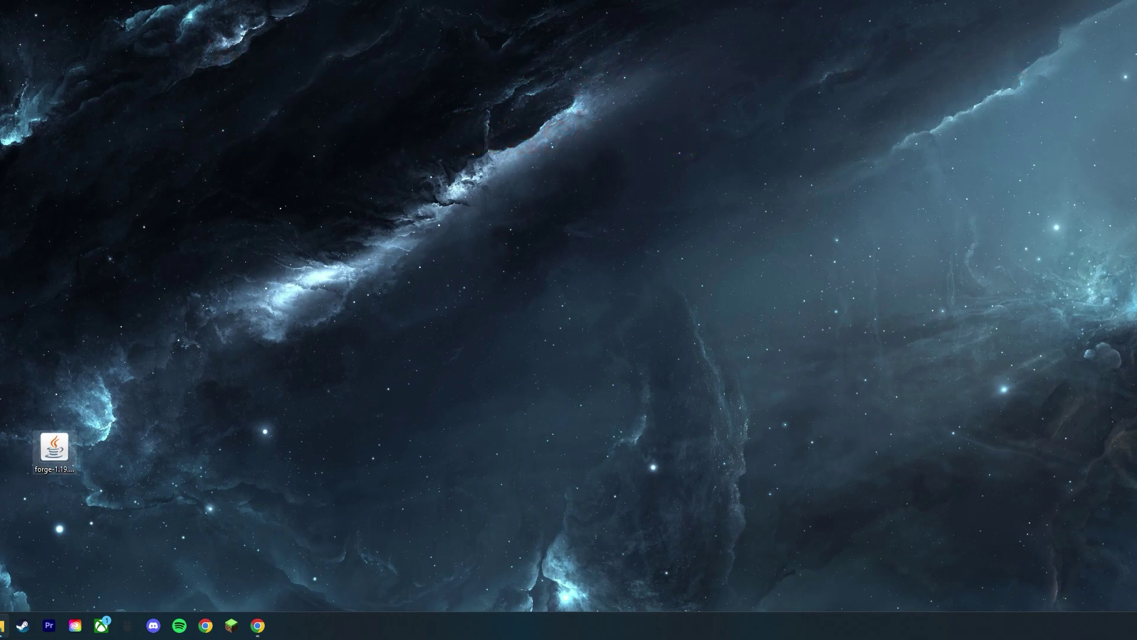
# Delete the Forge installer and its leftover log file from the desktop
pyautogui.moveTo(39, 281); pyautogui.dragTo(54, 409)
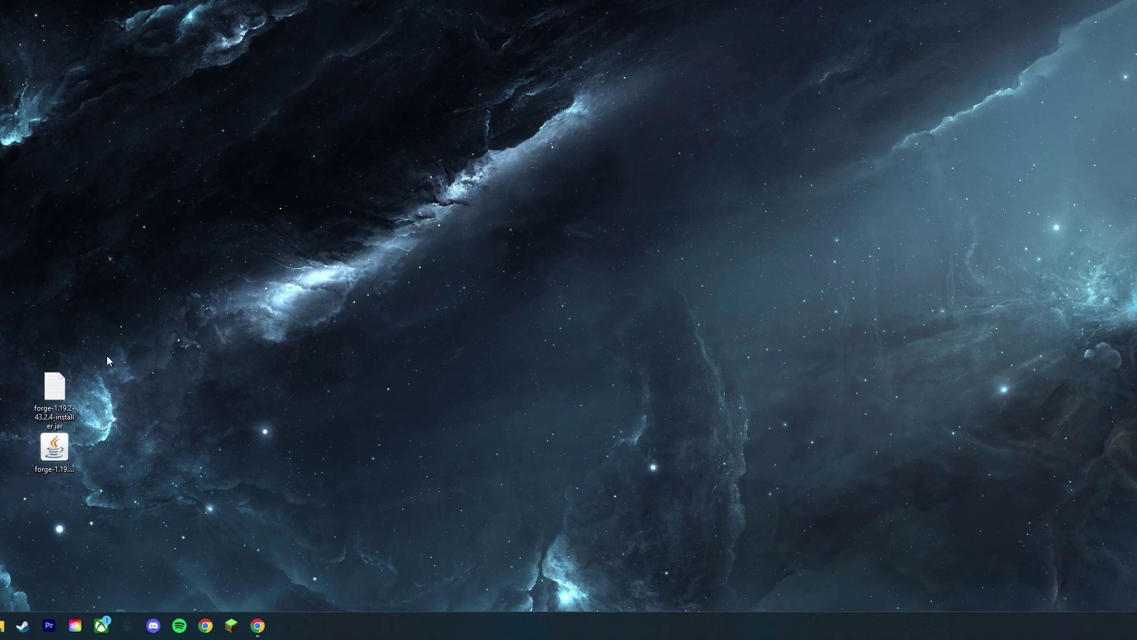
pyautogui.moveTo(70, 458); pyautogui.dragTo(66, 457)
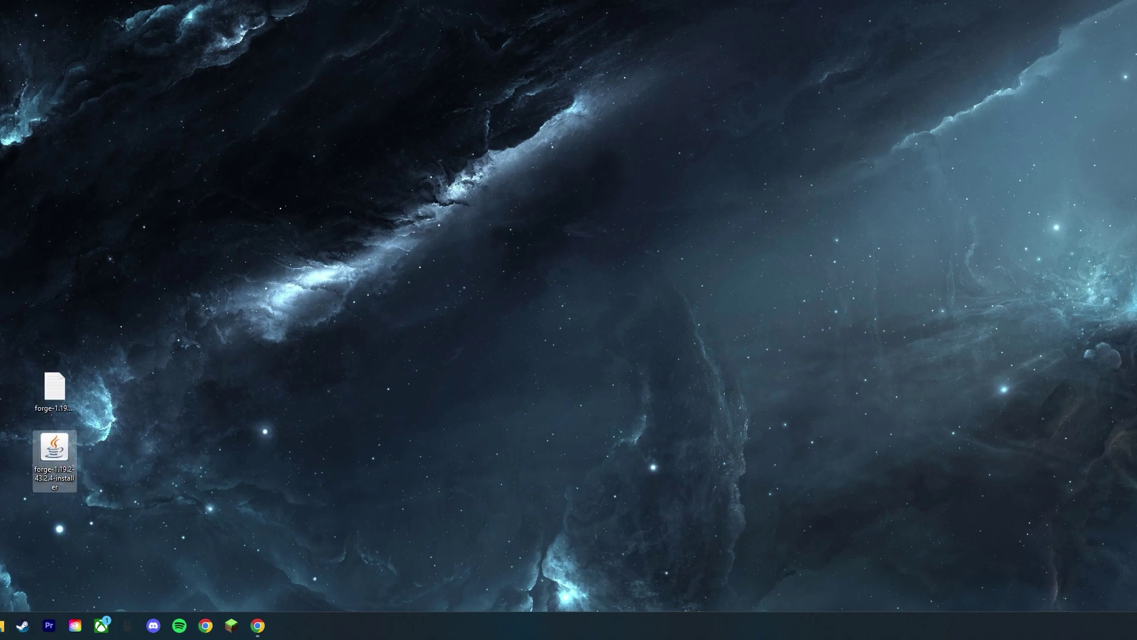
pyautogui.press('Delete')
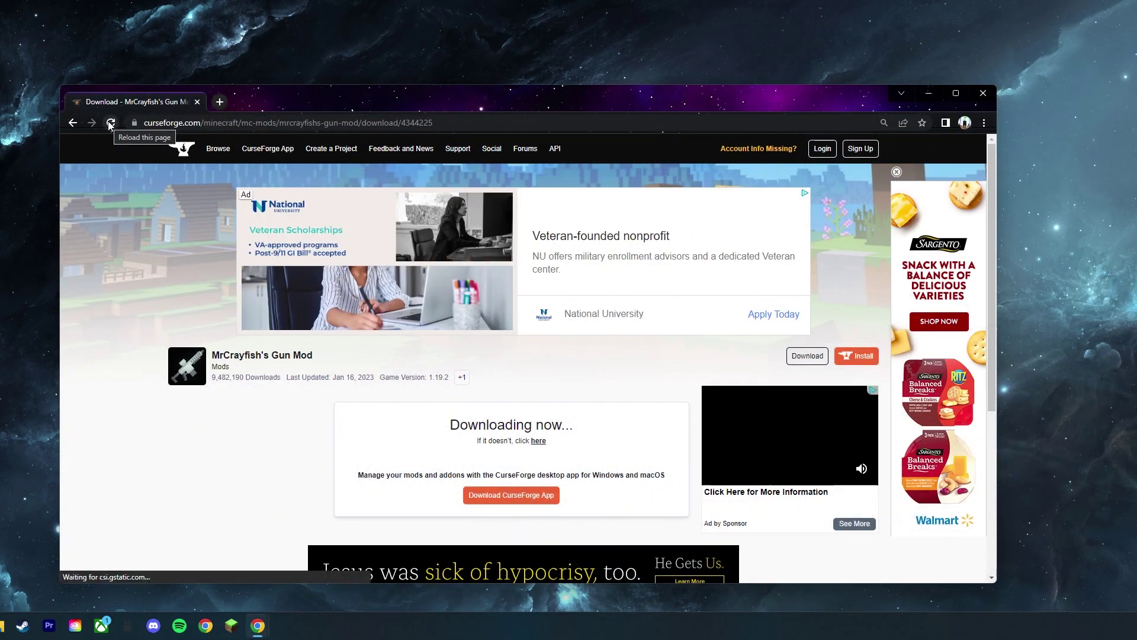
# Reload the MrCrayfish's Gun Mod download page on CurseForge to download the mod's jar file
pyautogui.click(111, 123)
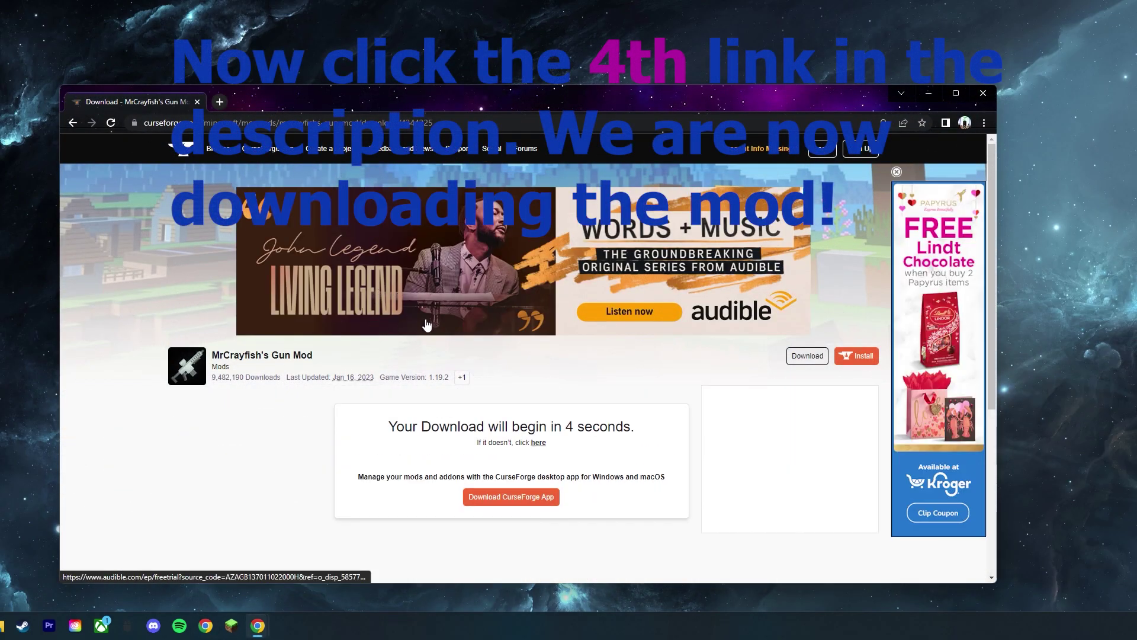
pyautogui.scroll(-1, 462, 403)
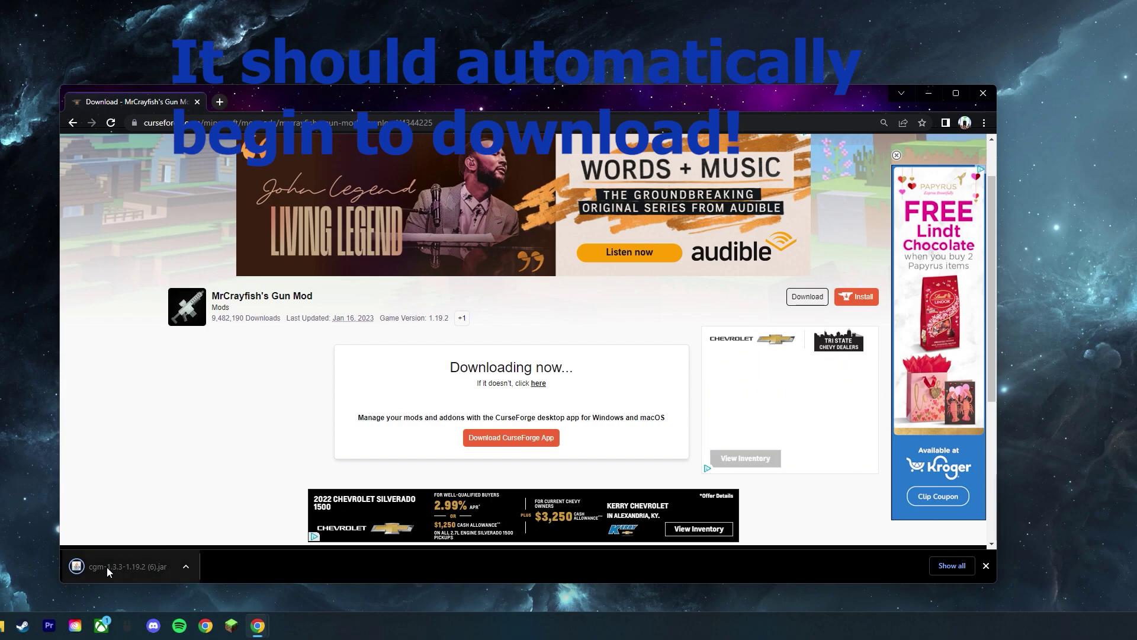
pyautogui.moveTo(480, 386); pyautogui.dragTo(531, 387)
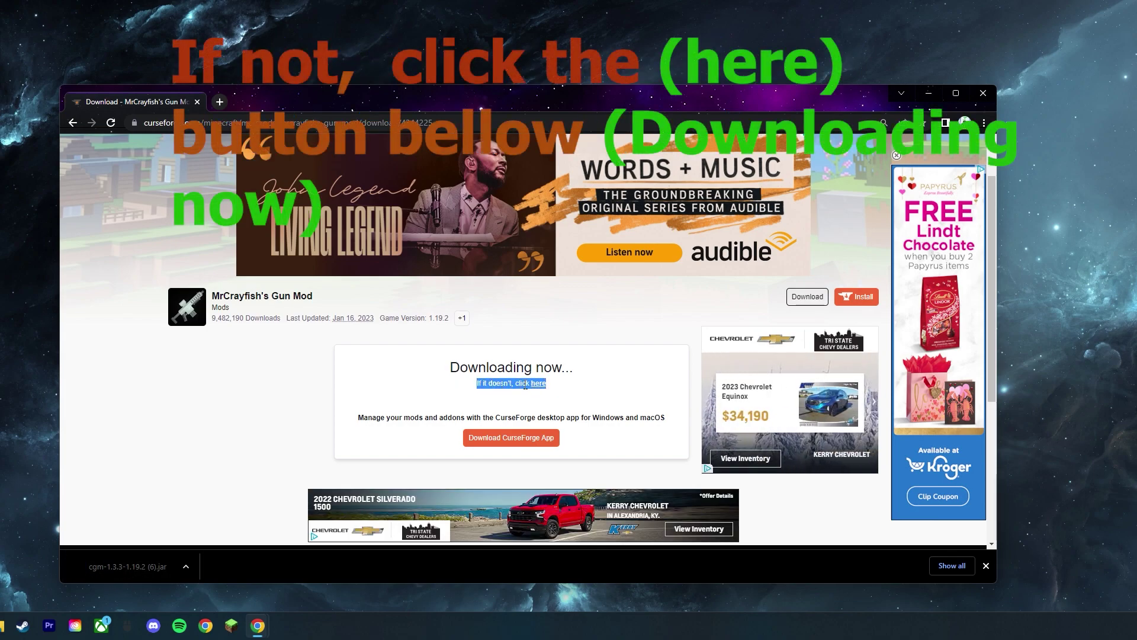
pyautogui.click(568, 386)
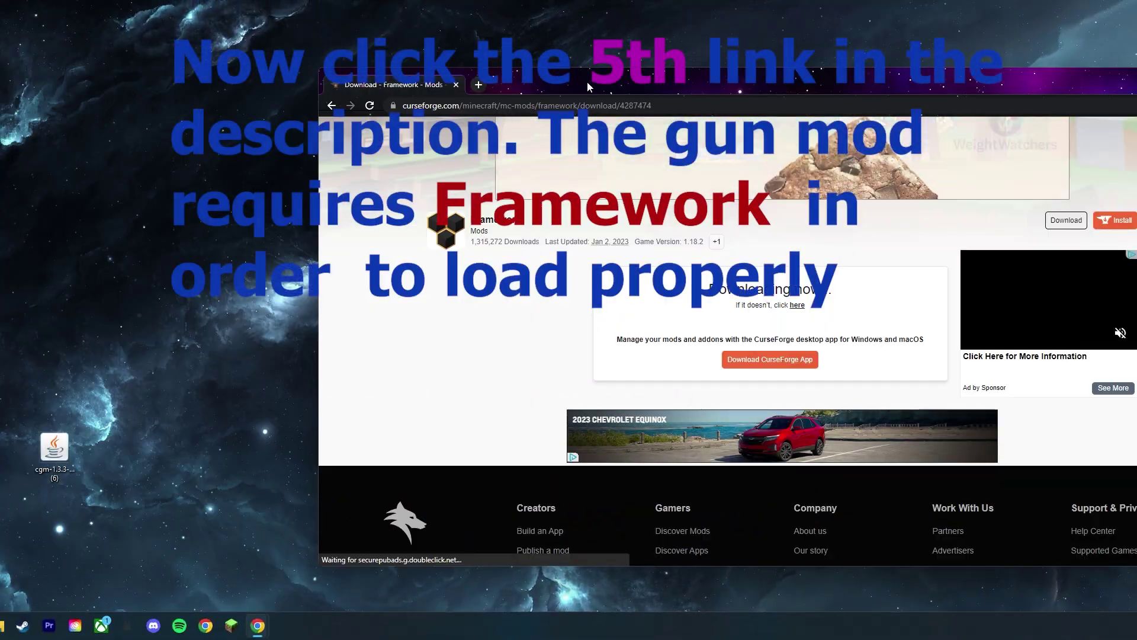
# Place the downloaded Framework and Just Enough Items (JEI) mod files on the desktop and close the download page
pyautogui.moveTo(587, 81); pyautogui.dragTo(366, 83)
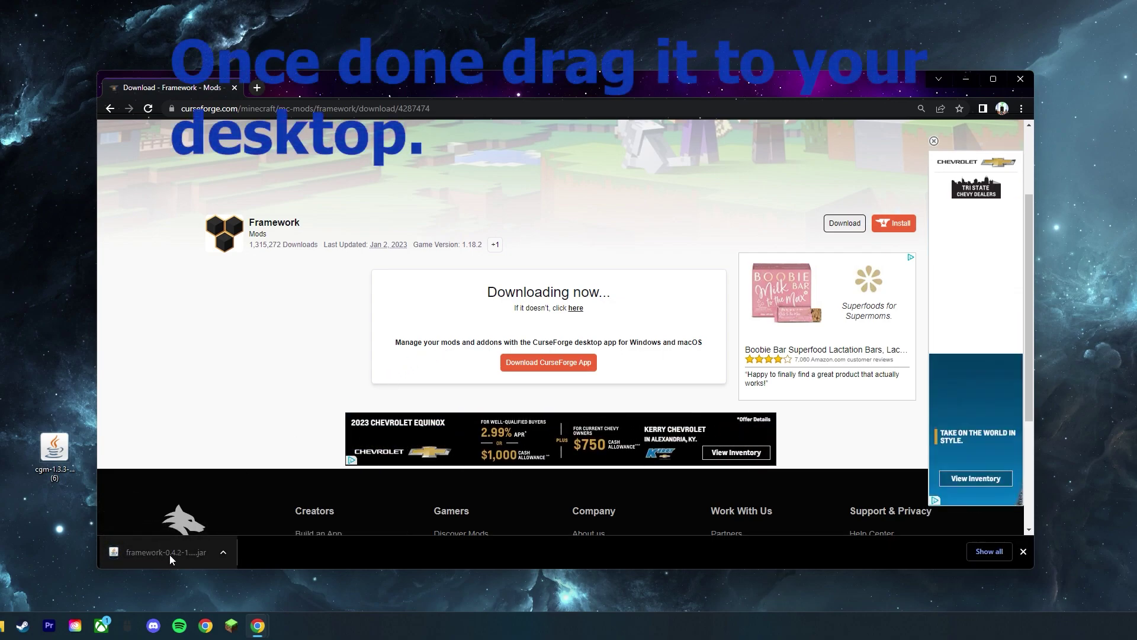
pyautogui.moveTo(143, 550); pyautogui.dragTo(48, 499)
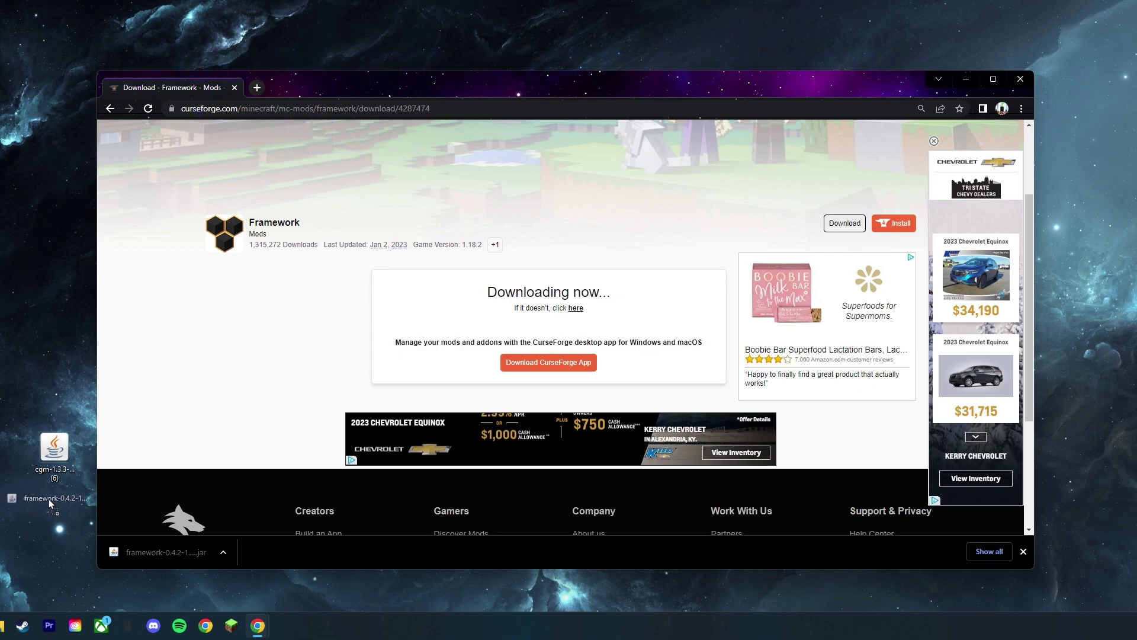
pyautogui.click(3, 488)
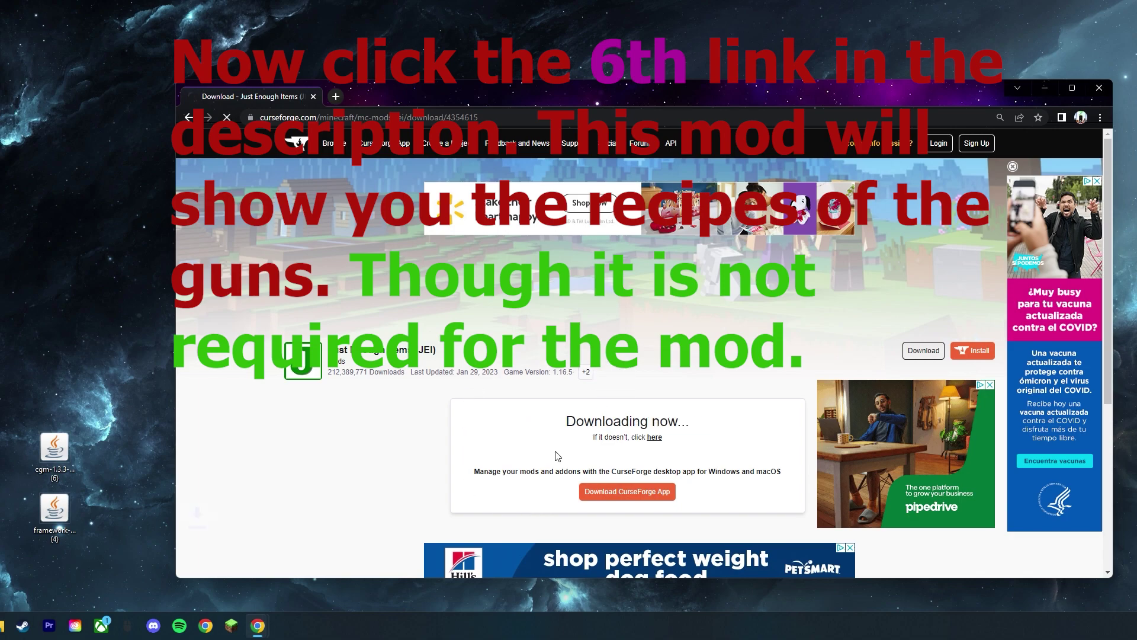
pyautogui.moveTo(246, 561); pyautogui.dragTo(65, 420)
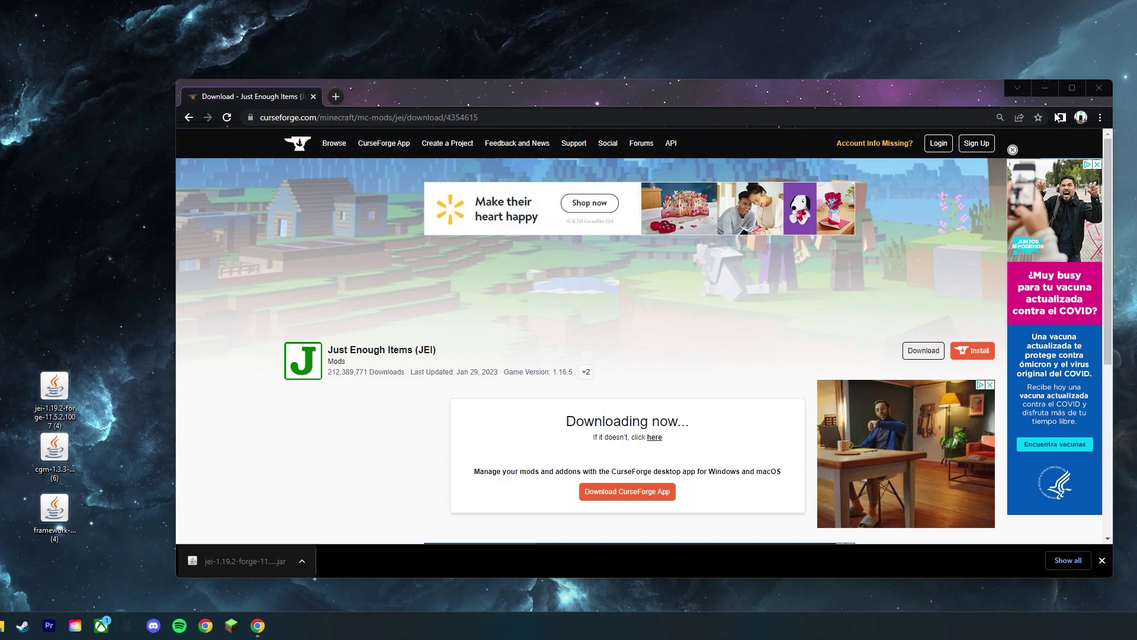
pyautogui.click(1110, 88)
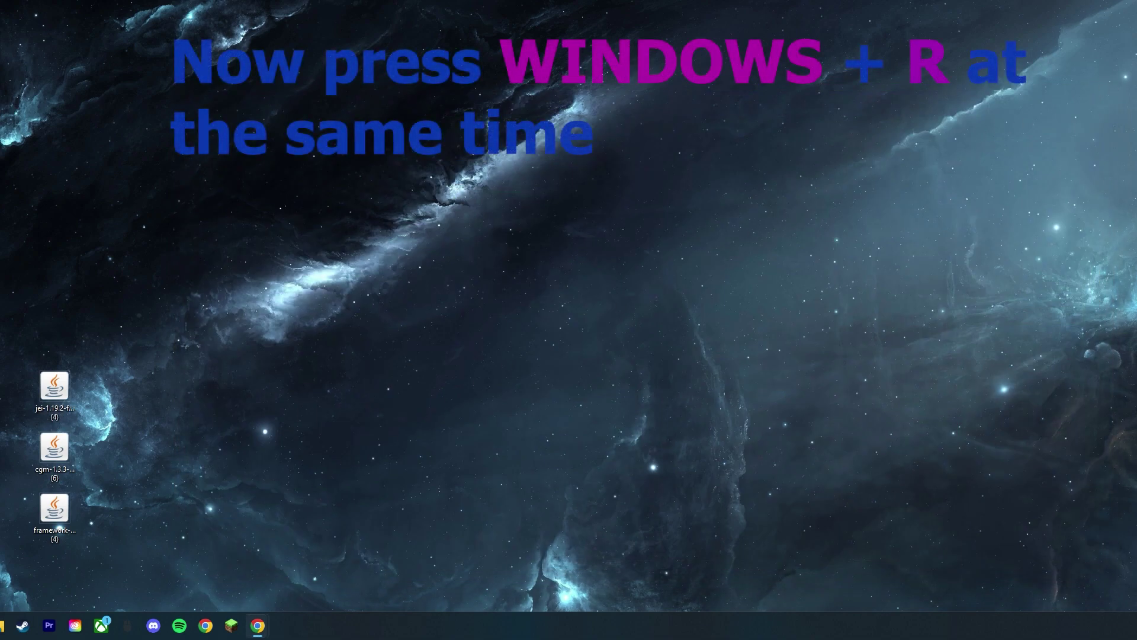
# Open the %appdata% location through the Run dialog and go into its .minecraft folder
pyautogui.press('super+r')
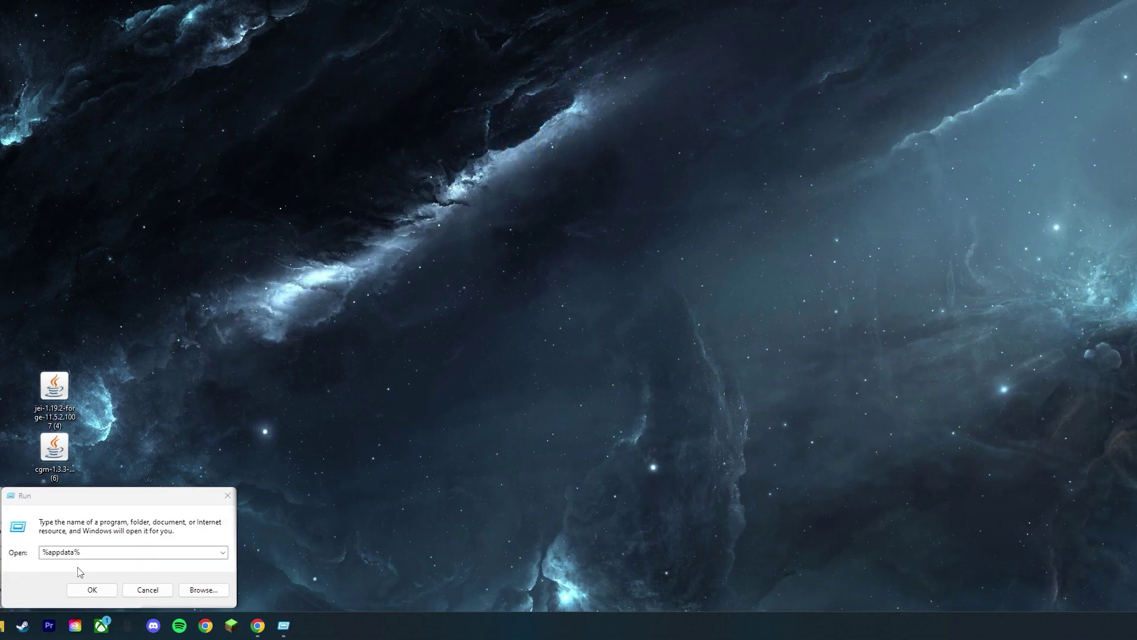
pyautogui.doubleClick(90, 552)
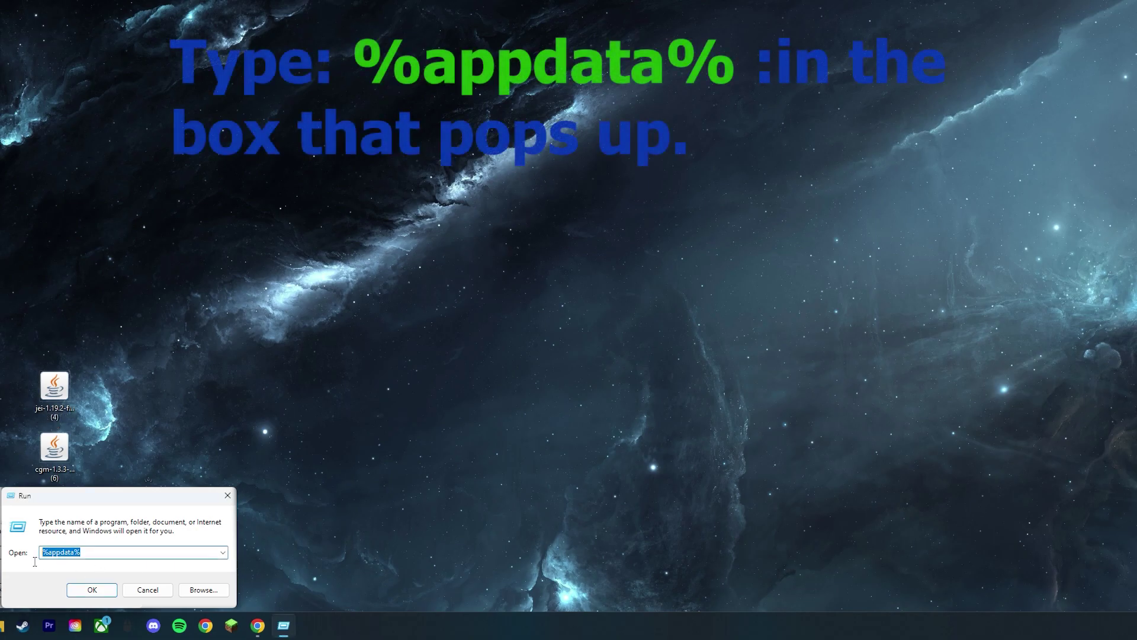
pyautogui.press('BackSpace')
pyautogui.write('%')
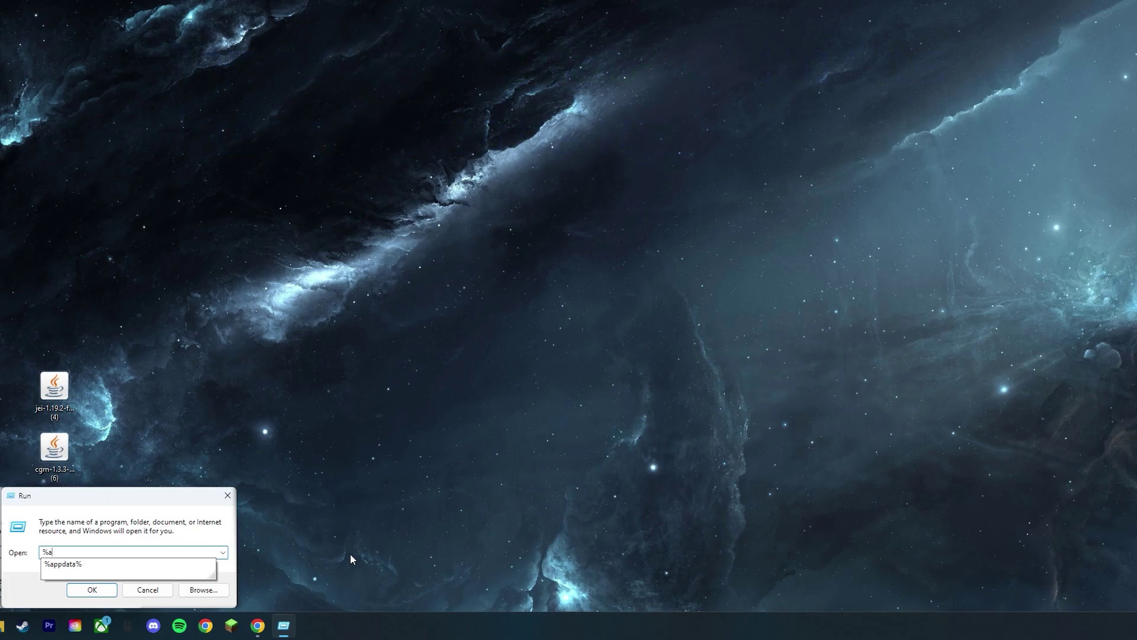
pyautogui.write('appdata%')
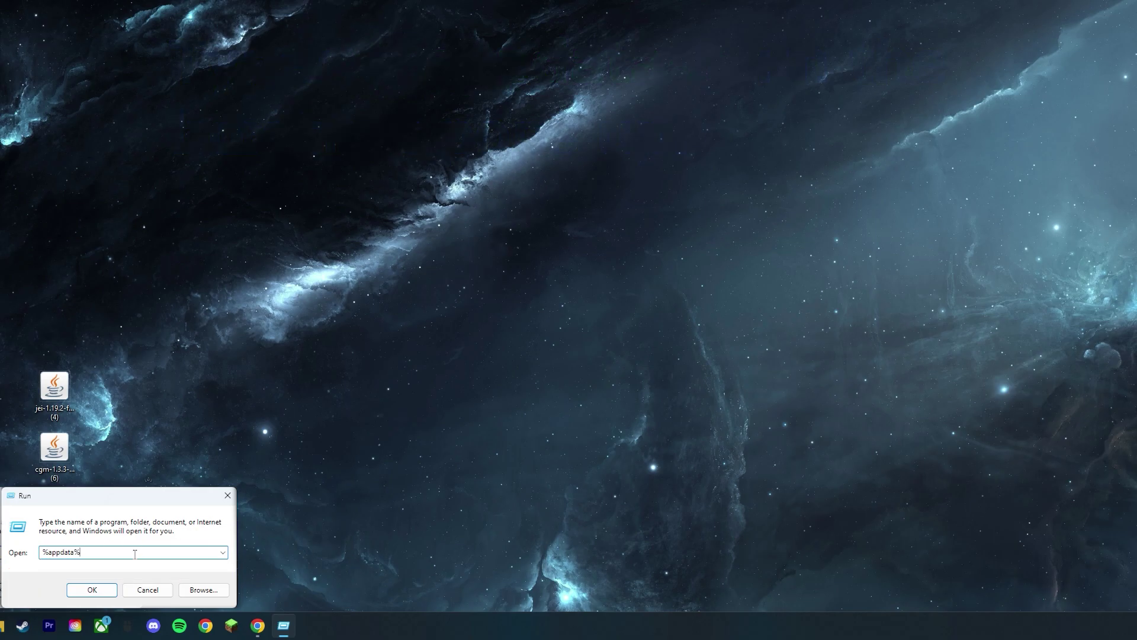
pyautogui.moveTo(96, 551); pyautogui.dragTo(39, 553)
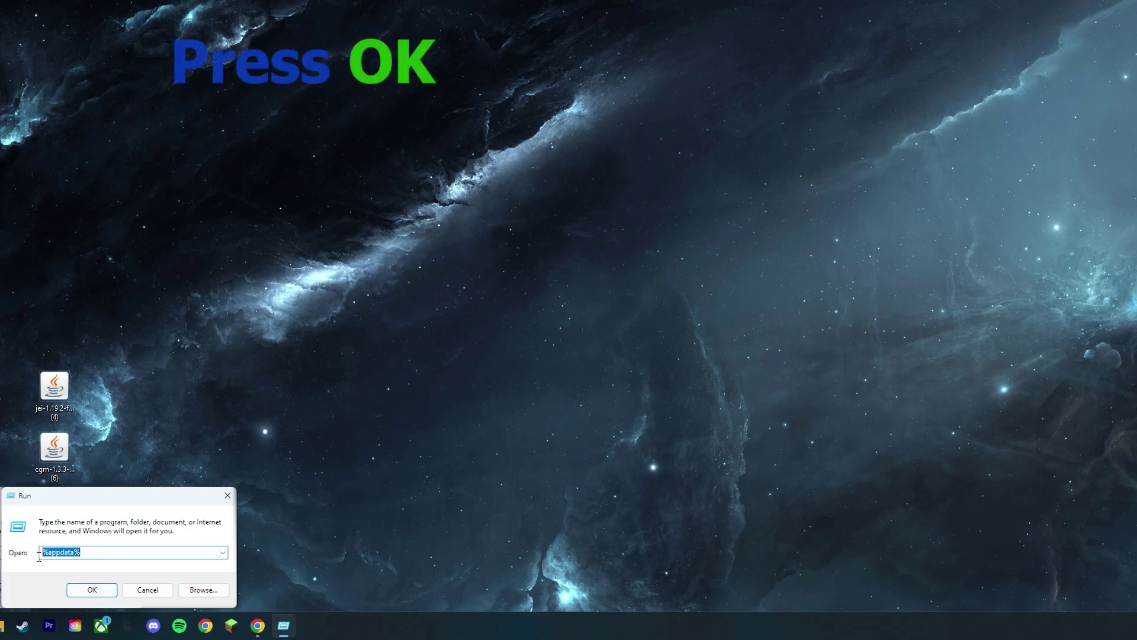
pyautogui.click(92, 590)
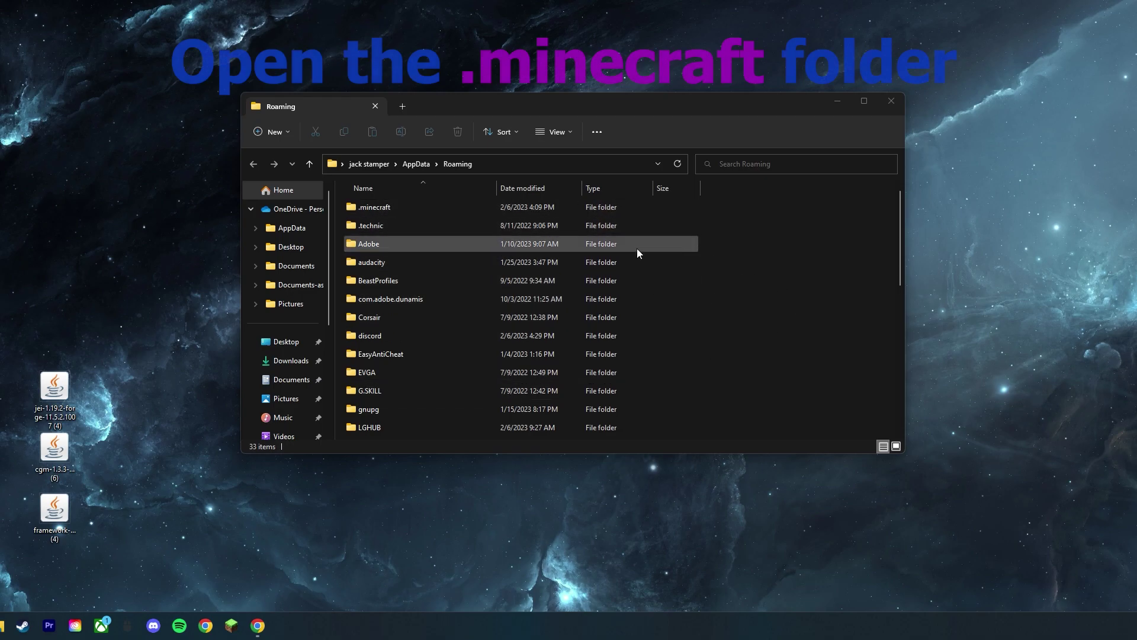
pyautogui.doubleClick(611, 208)
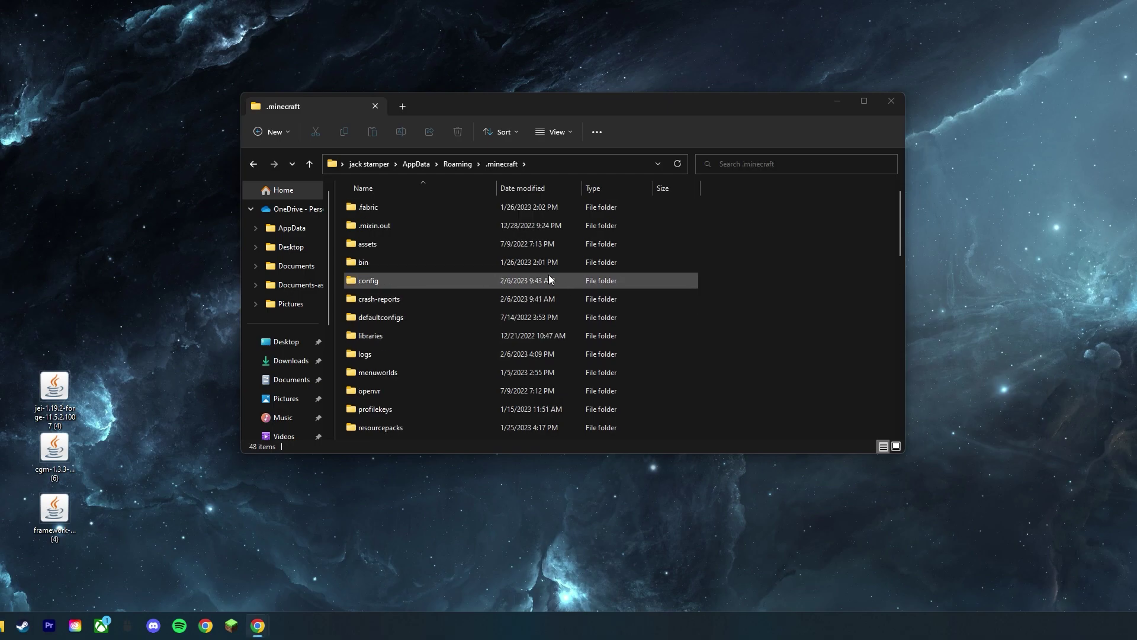
# Create a new folder named mods inside the .minecraft folder
pyautogui.click(800, 326)
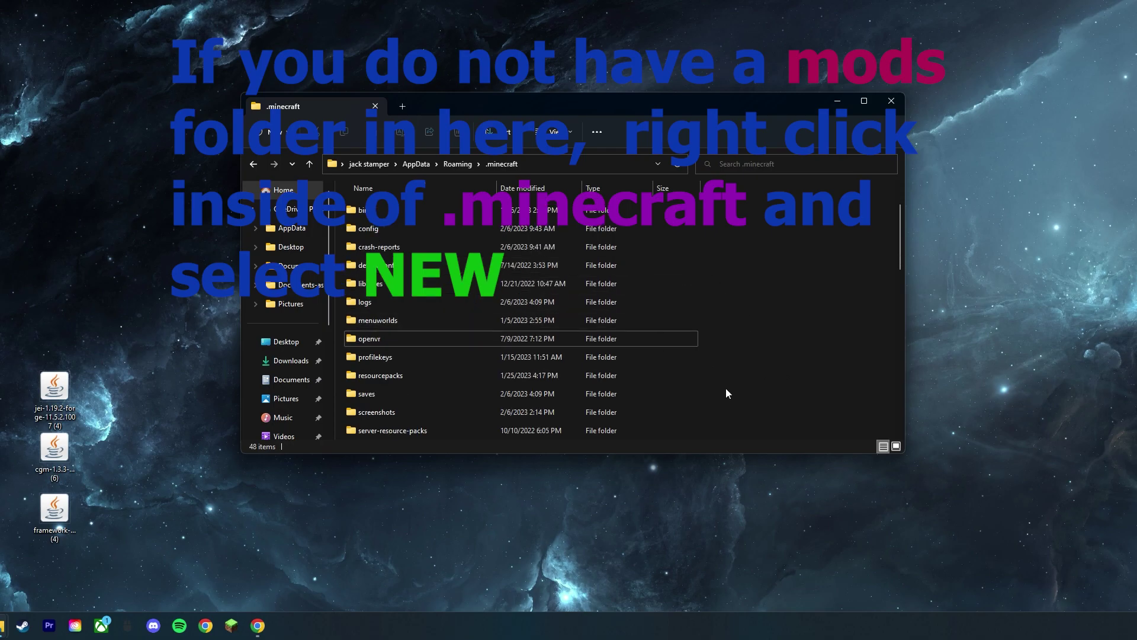
pyautogui.rightClick(745, 248)
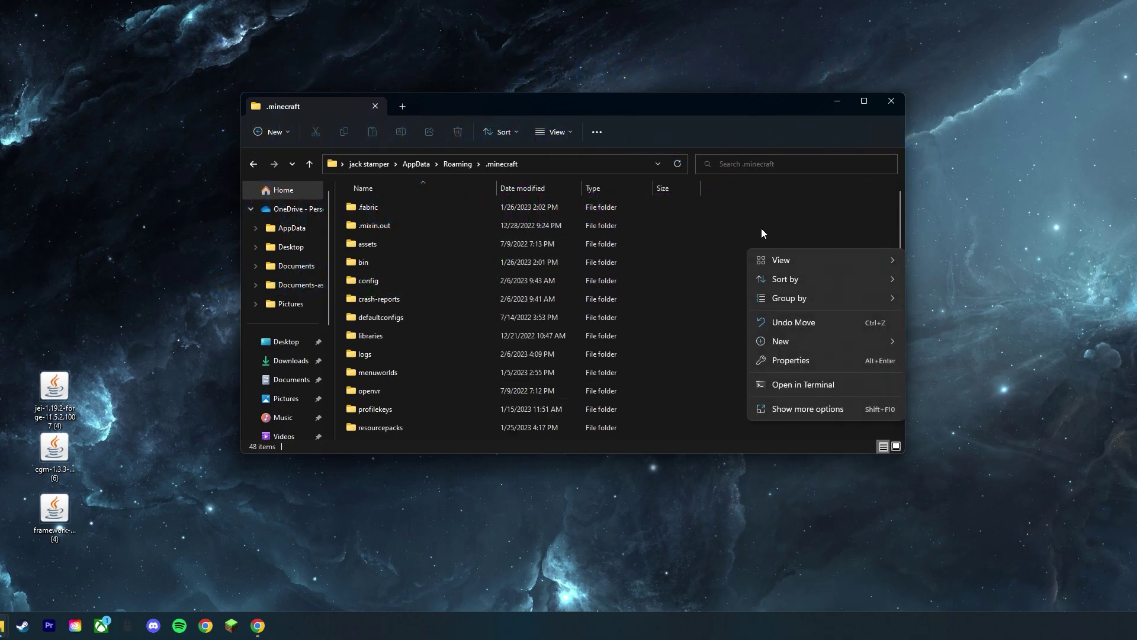
pyautogui.moveTo(769, 341)
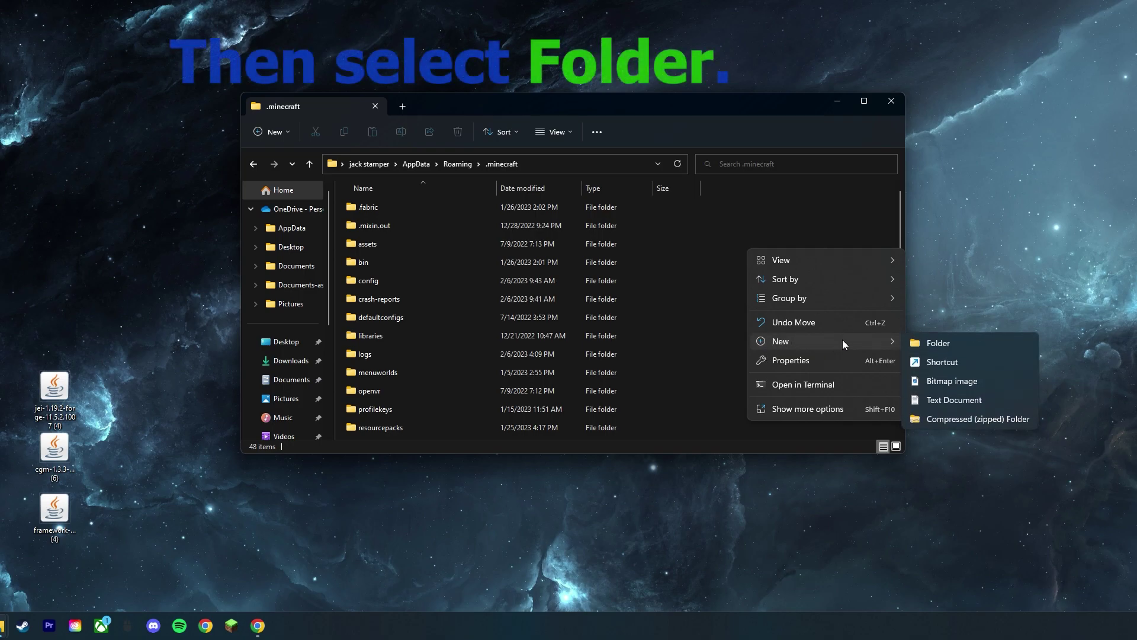
pyautogui.click(919, 337)
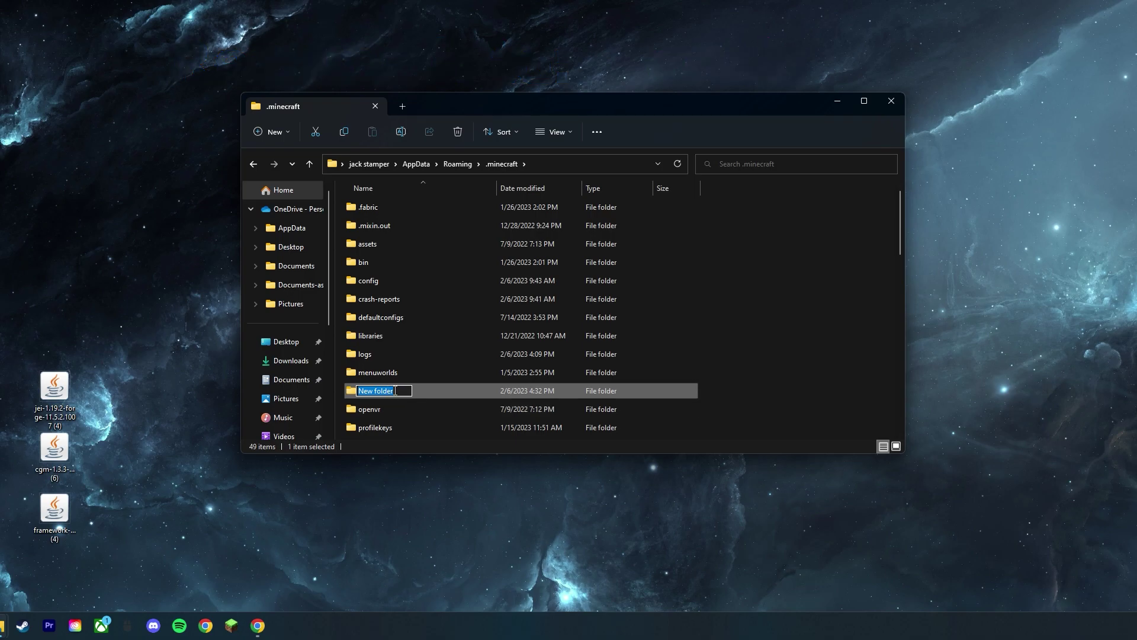
pyautogui.press('BackSpace')
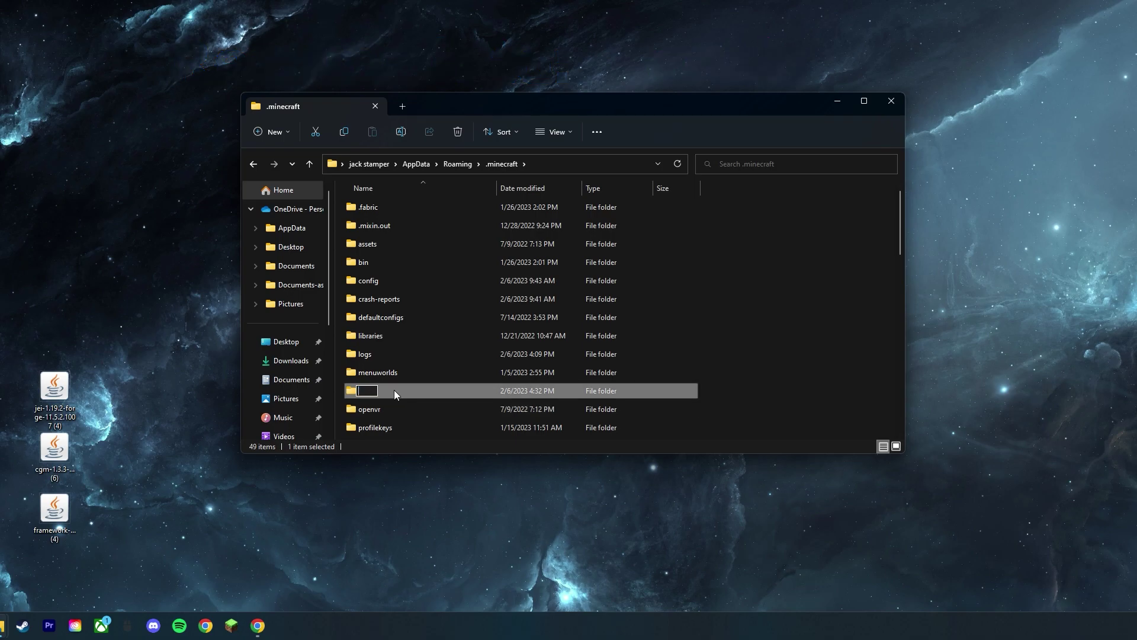
pyautogui.write('mods')
pyautogui.doubleClick(373, 391)
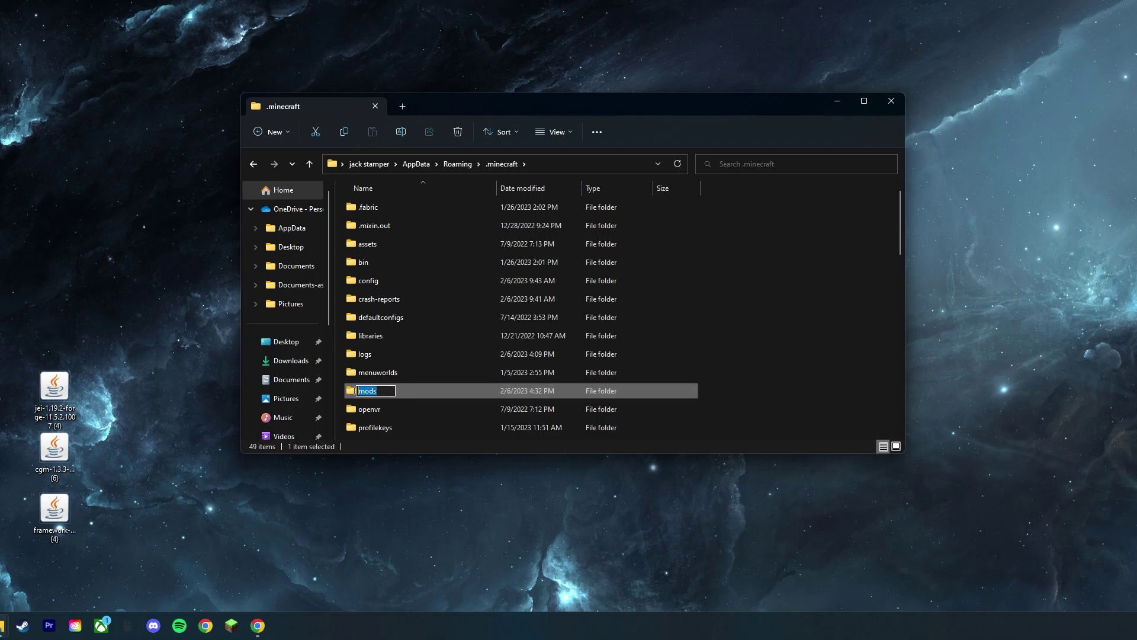
pyautogui.click(791, 337)
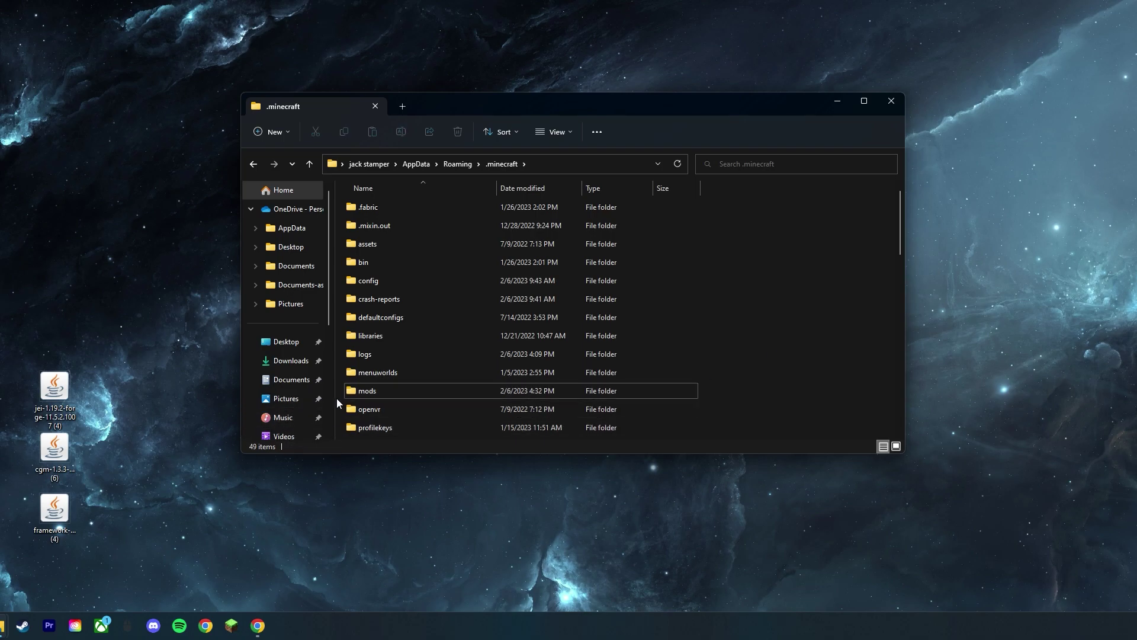
# Open the mods folder and move the framework, cgm and jei jar files from the desktop into it
pyautogui.doubleClick(372, 390)
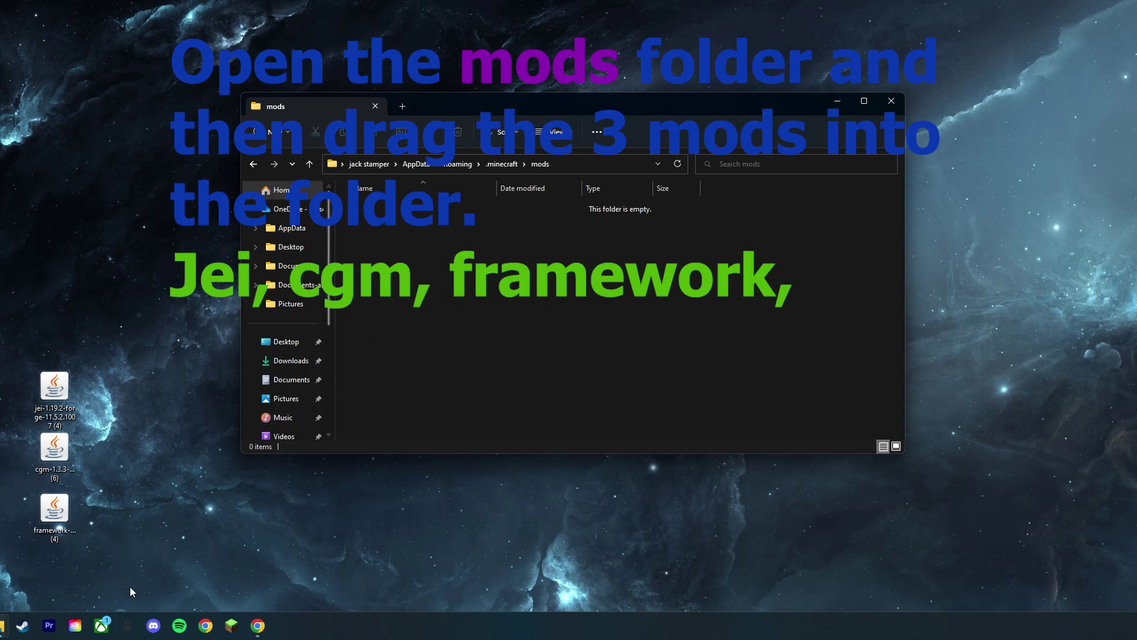
pyautogui.moveTo(63, 513); pyautogui.dragTo(382, 236)
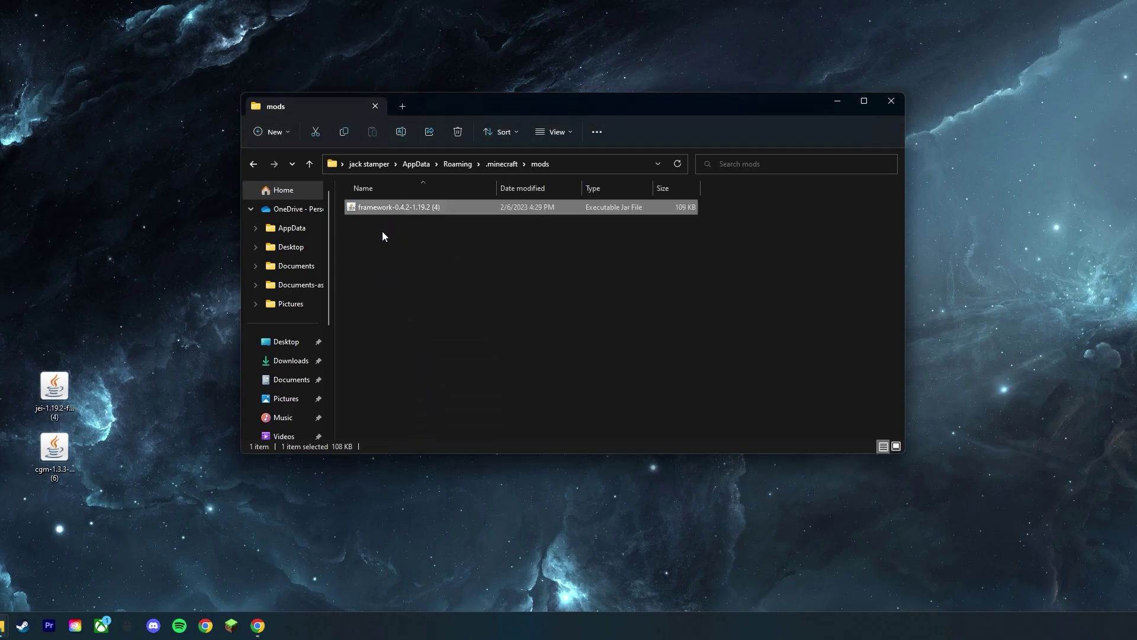
pyautogui.click(382, 232)
pyautogui.moveTo(45, 462); pyautogui.dragTo(360, 256)
pyautogui.click(361, 261)
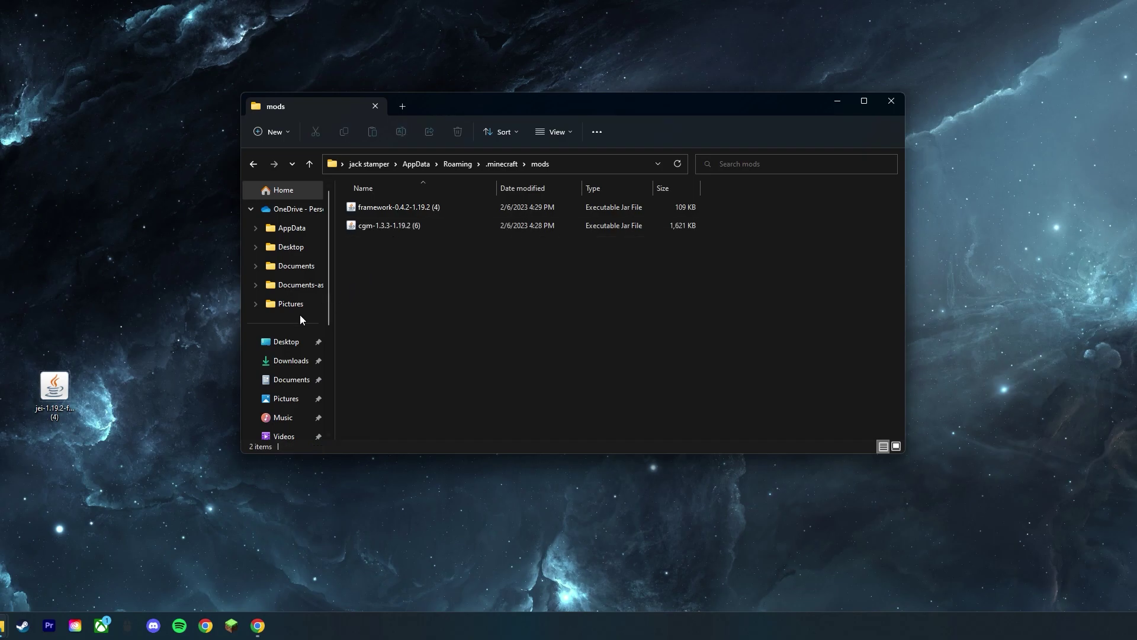
pyautogui.moveTo(54, 391); pyautogui.dragTo(371, 260)
pyautogui.click(364, 329)
pyautogui.moveTo(406, 330); pyautogui.dragTo(407, 206)
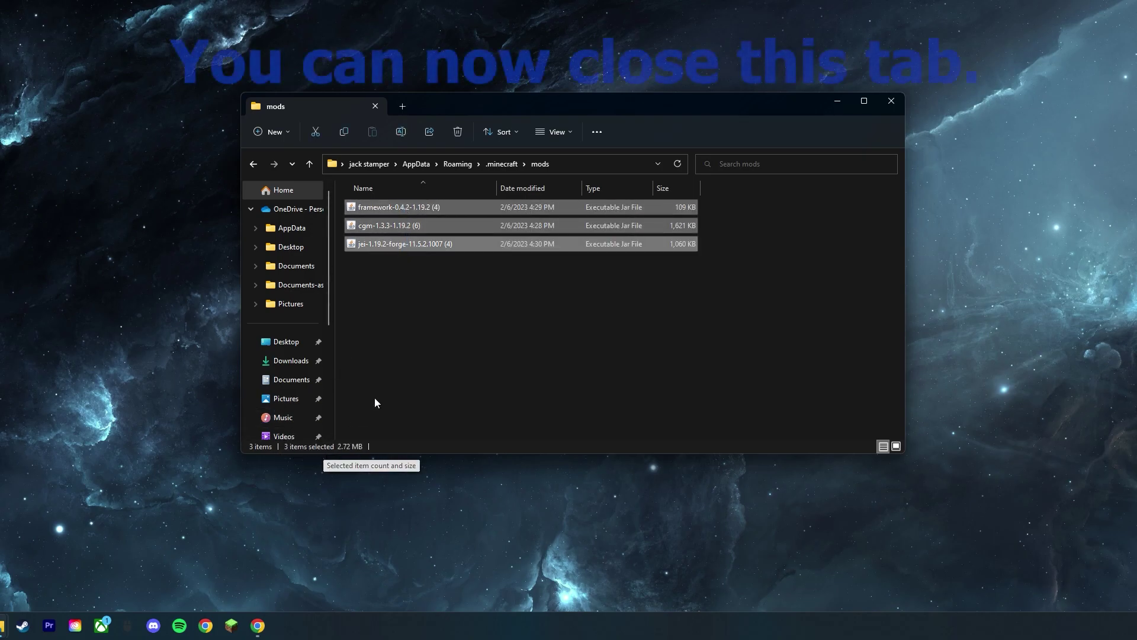
pyautogui.click(437, 331)
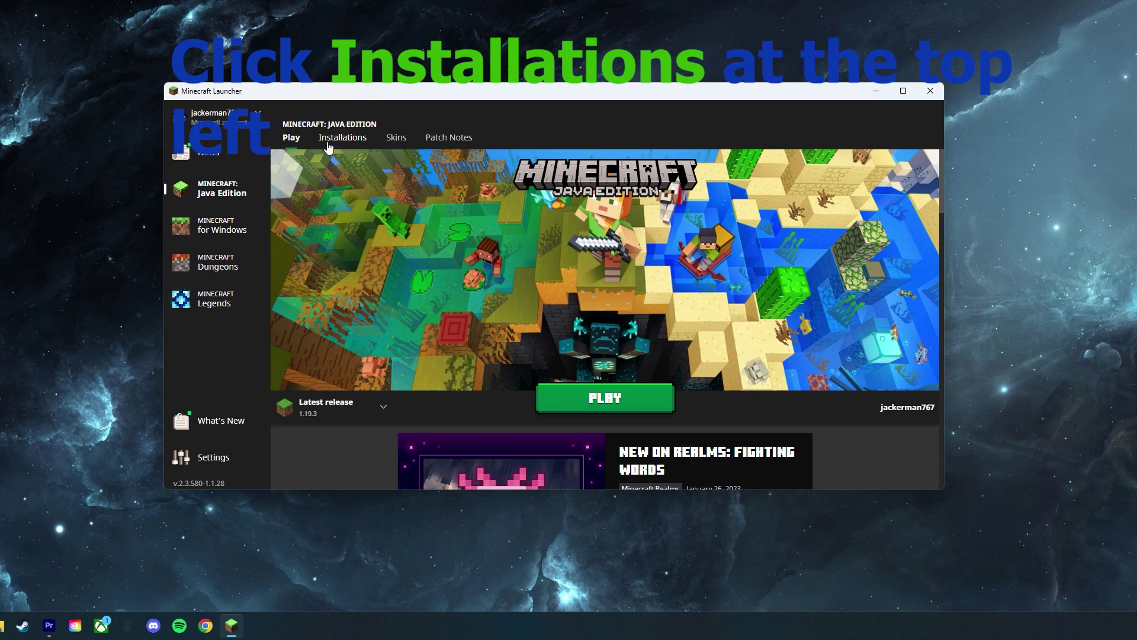
# In the Minecraft Launcher, create a new installation named Subscribe using version release 1.19.2-forge-43.2.4
pyautogui.click(349, 140)
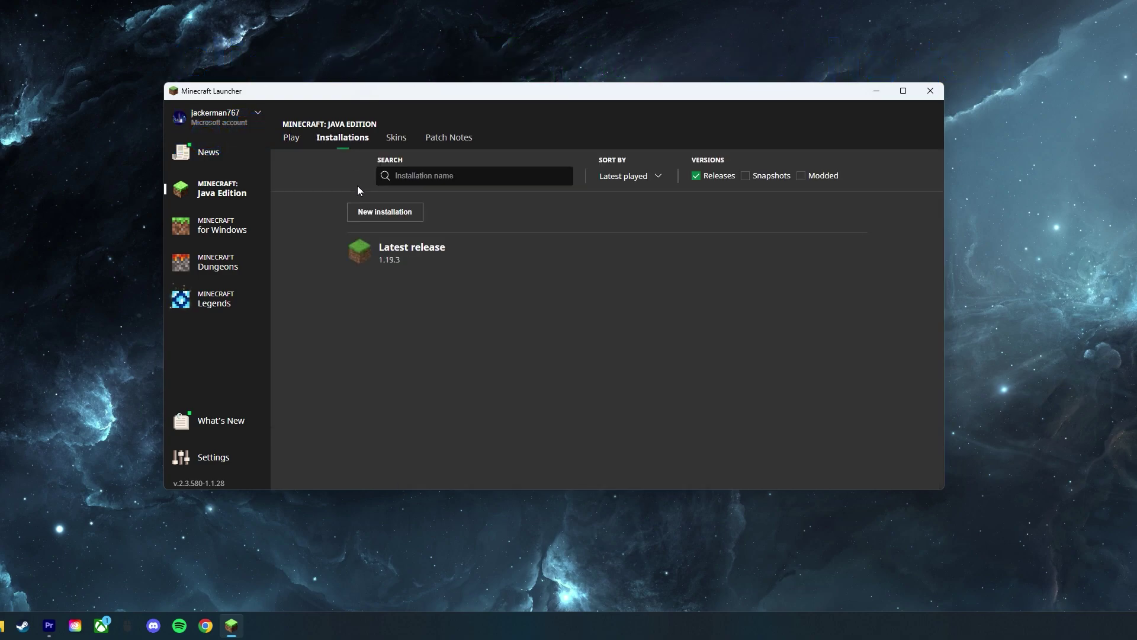
pyautogui.click(374, 215)
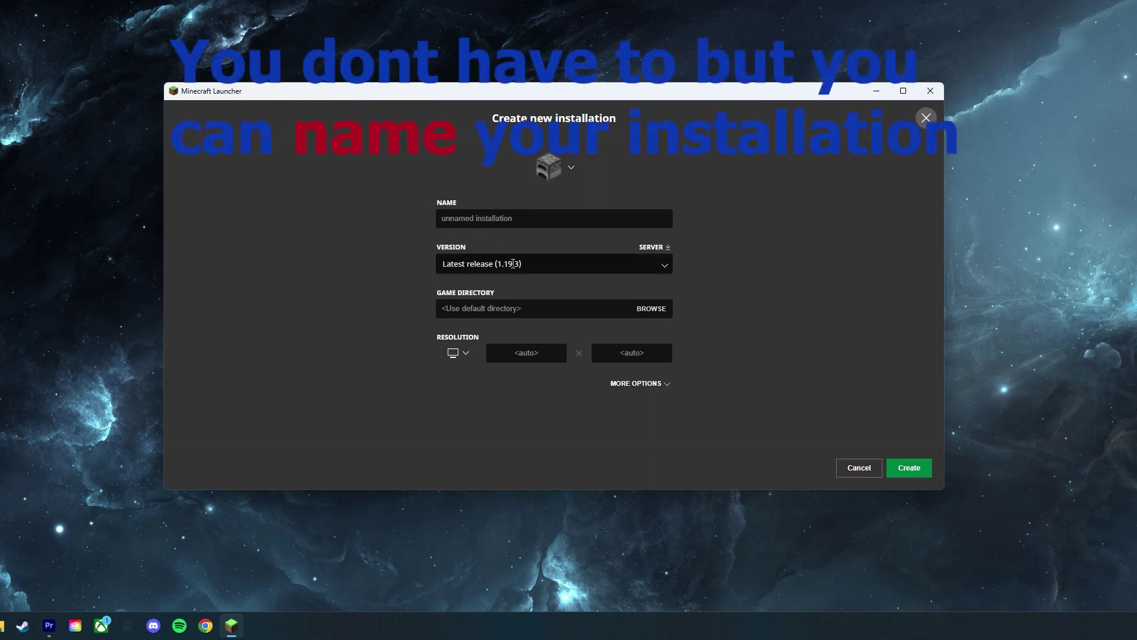
pyautogui.click(501, 222)
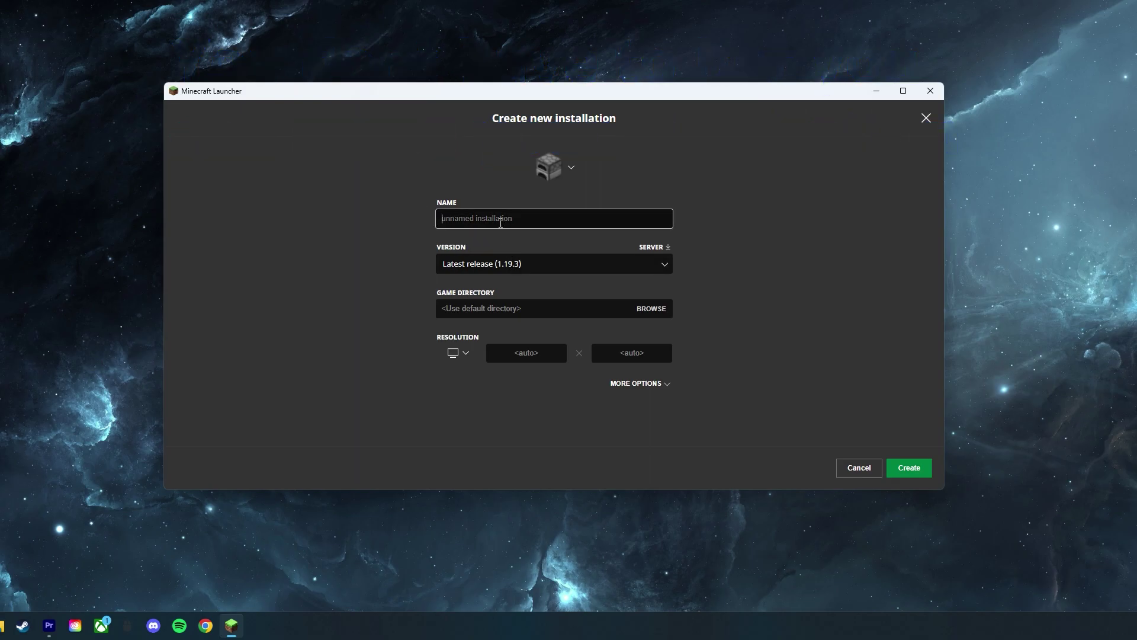
pyautogui.write('Subscribe')
pyautogui.click(661, 265)
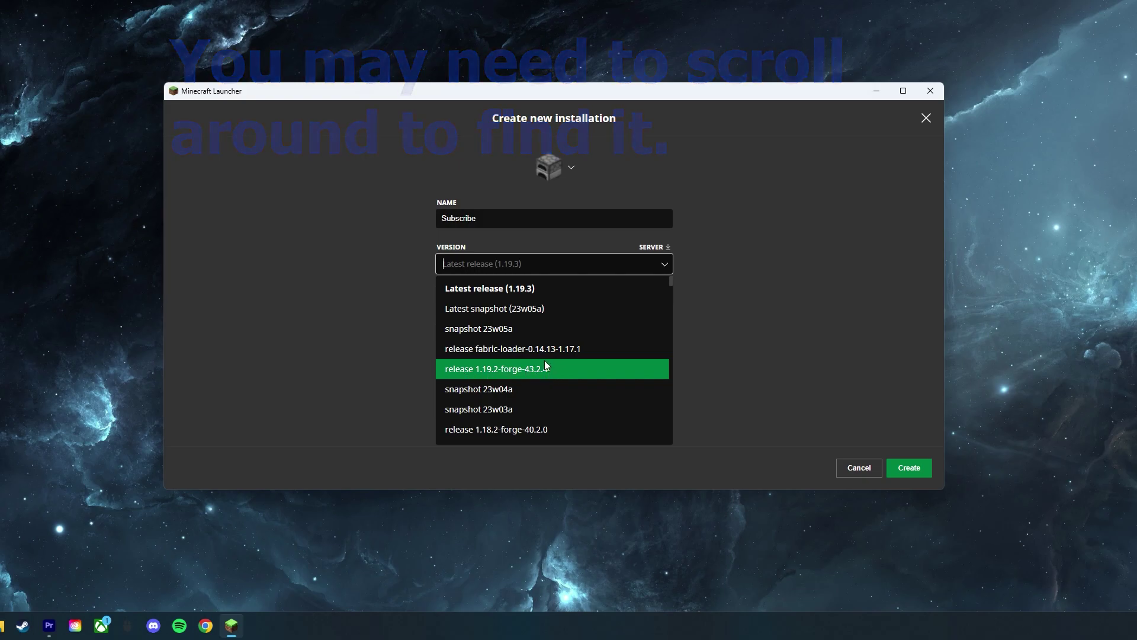
pyautogui.click(453, 372)
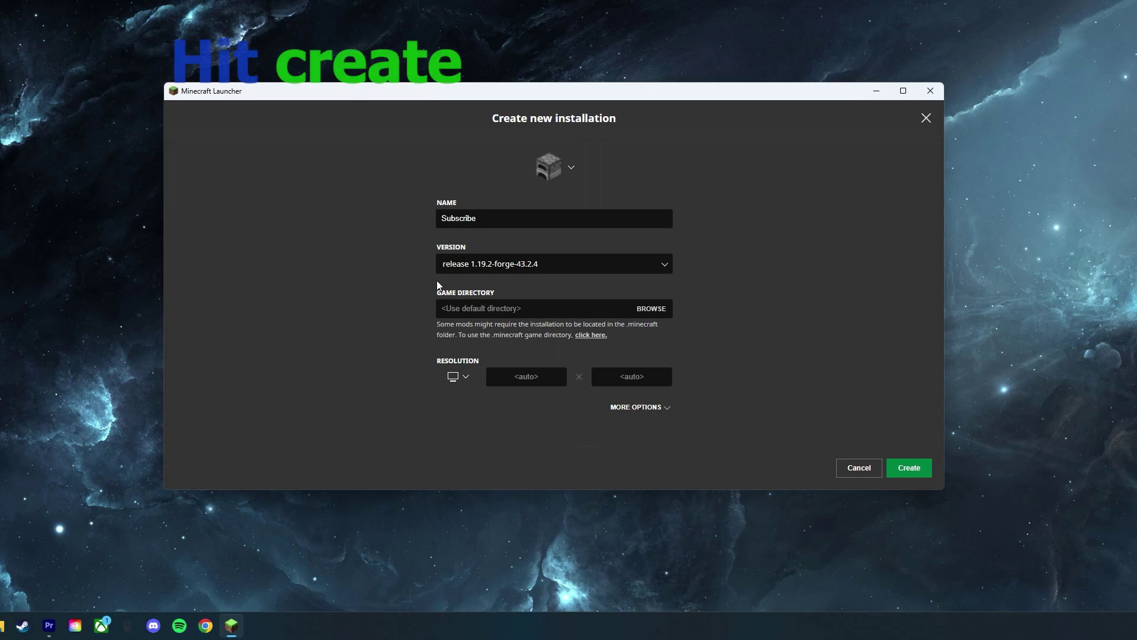
pyautogui.click(910, 468)
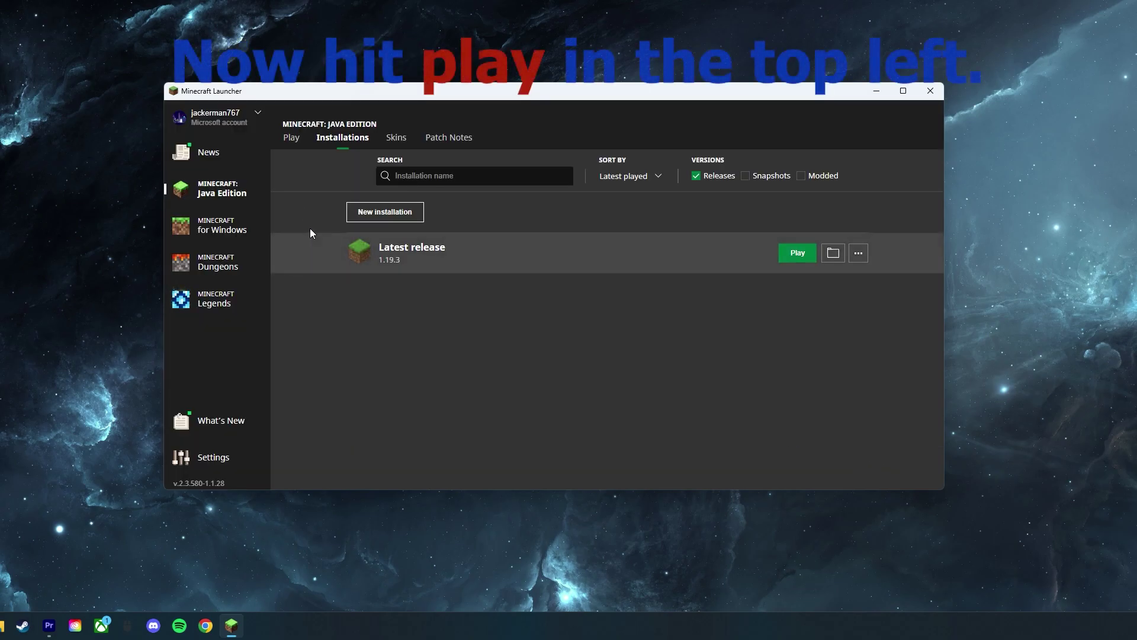
# Choose the Subscribe installation (1.19.2-forge-43.2.4) as the Java Edition version to play
pyautogui.click(287, 141)
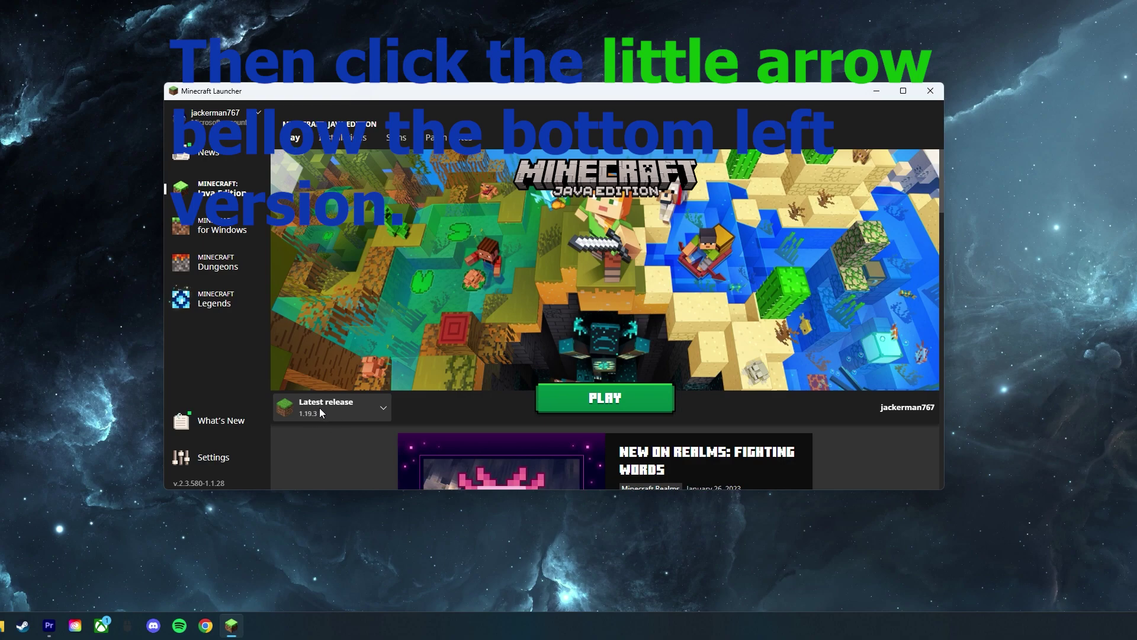
pyautogui.click(383, 409)
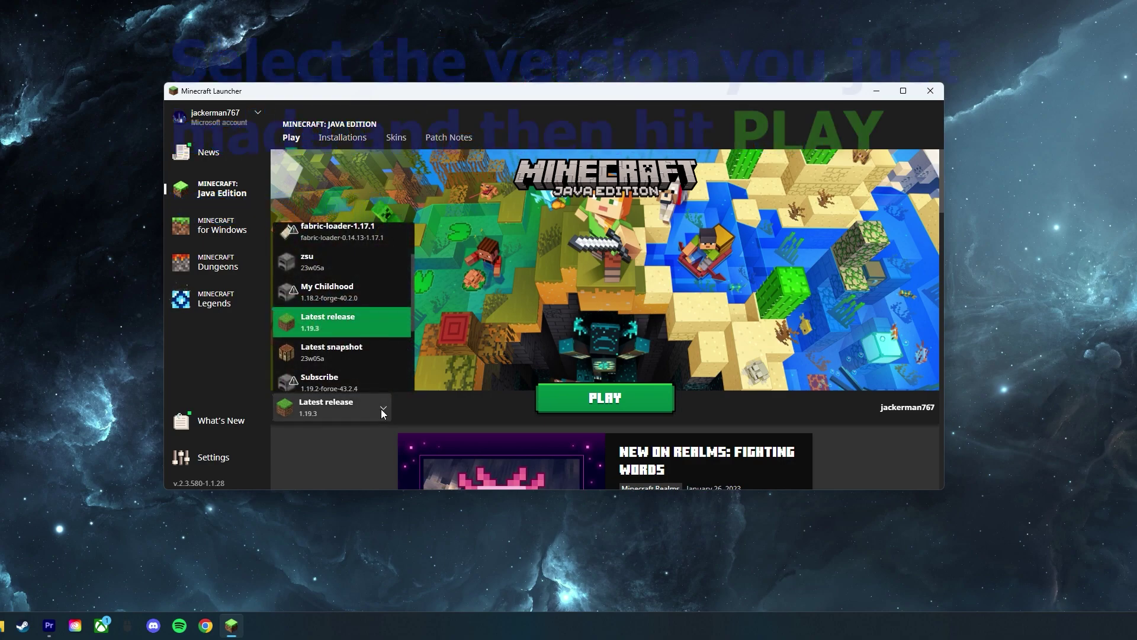
pyautogui.scroll(-1, 358, 365)
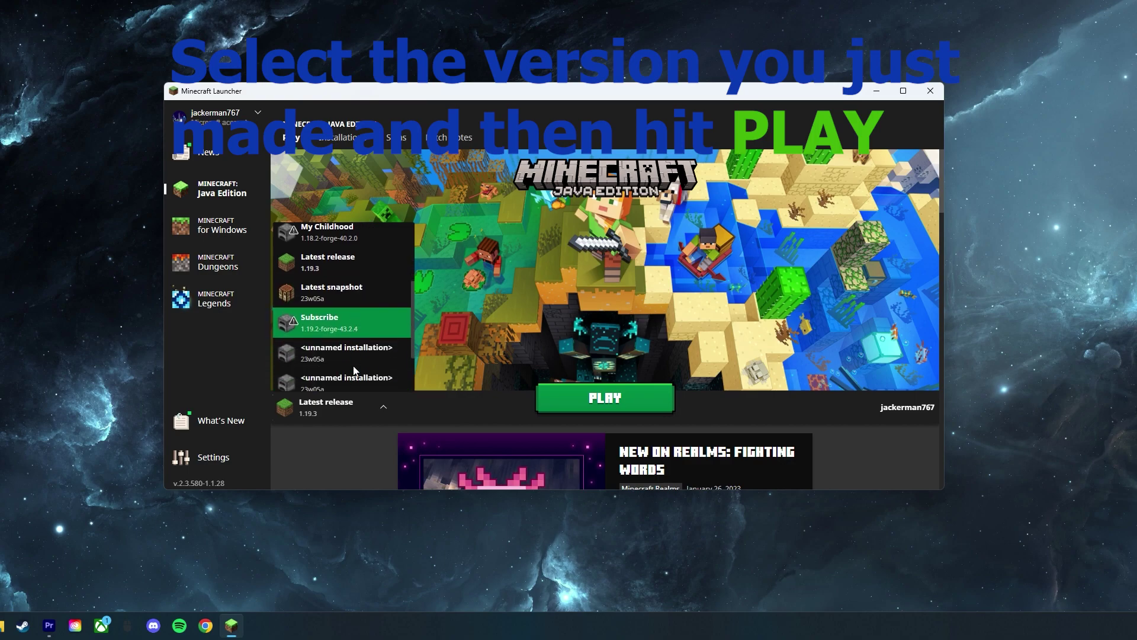
pyautogui.click(349, 328)
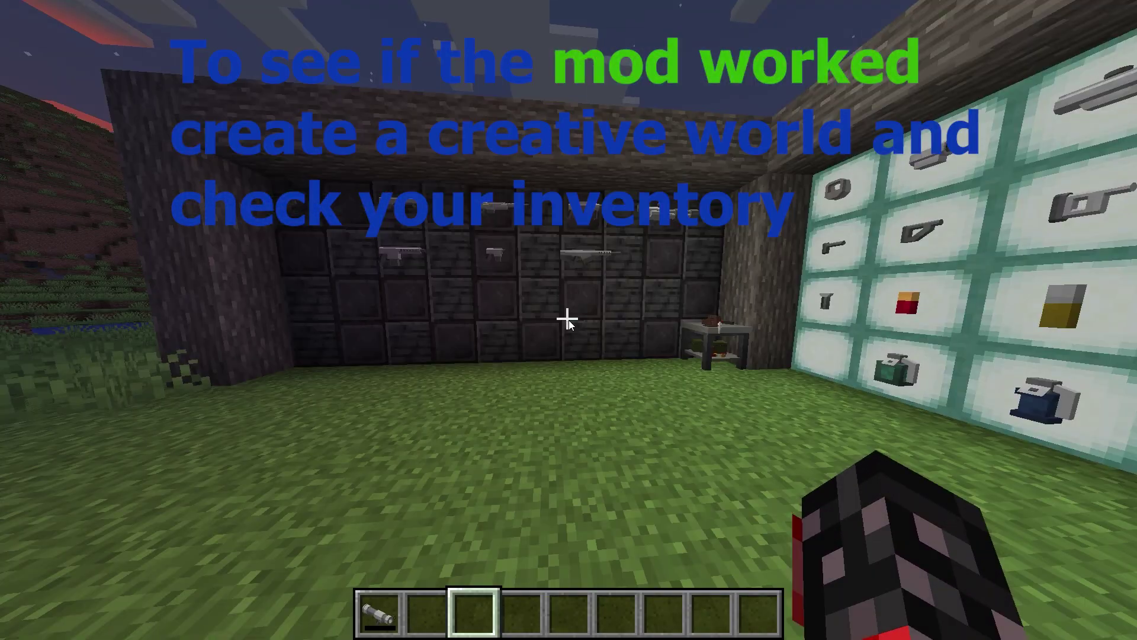
# Open the creative inventory in the game world and view the next page of item categories to check for the mod
pyautogui.press('e')
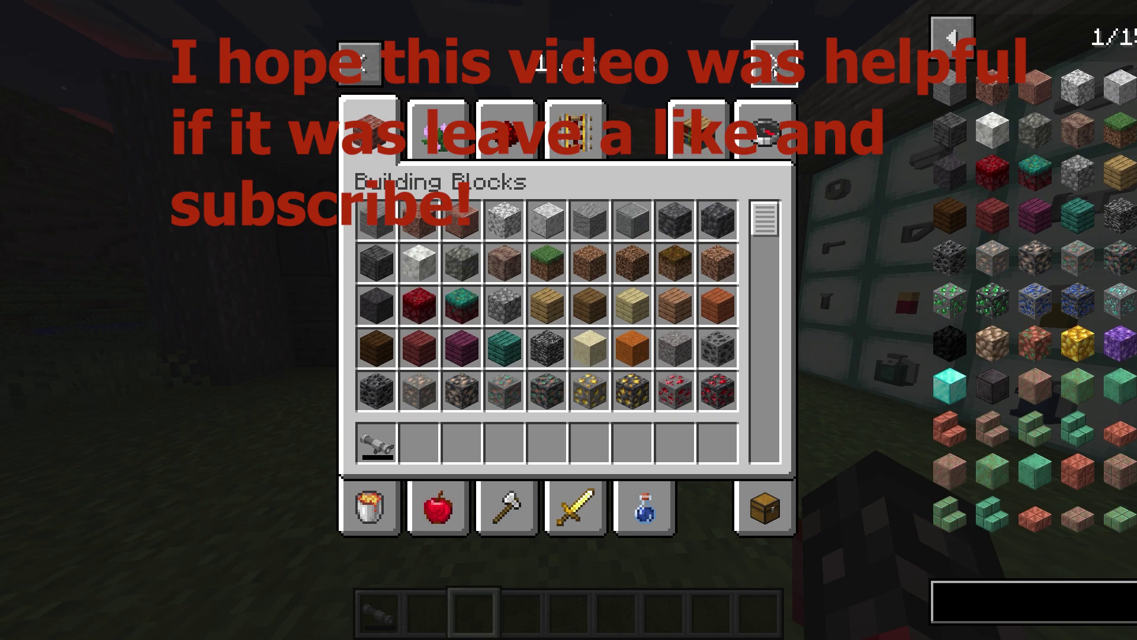
pyautogui.click(775, 64)
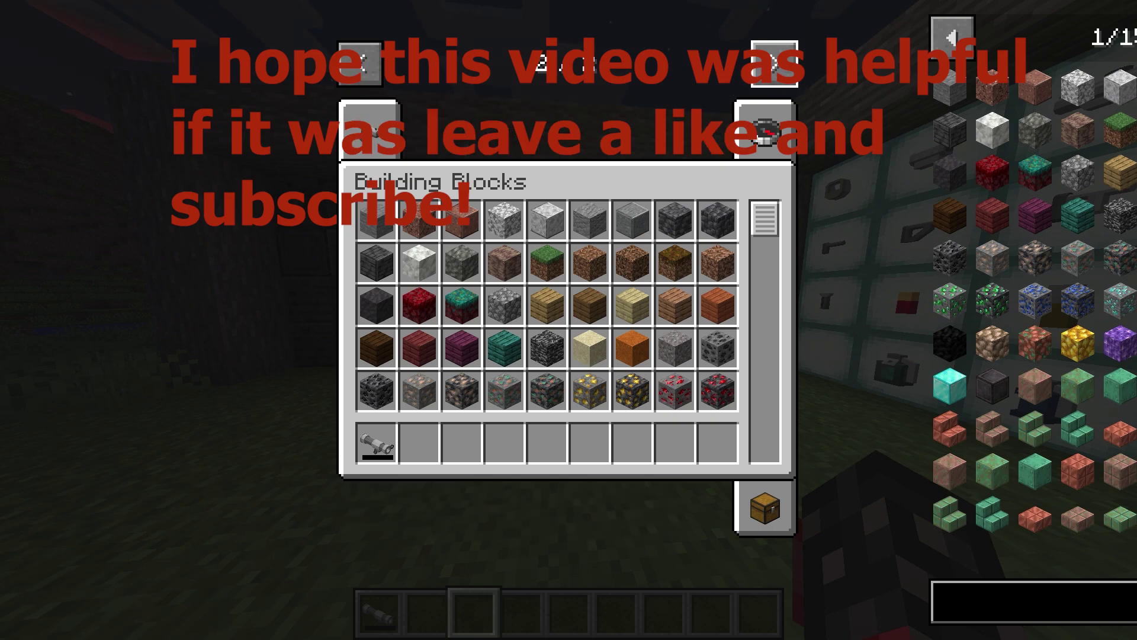